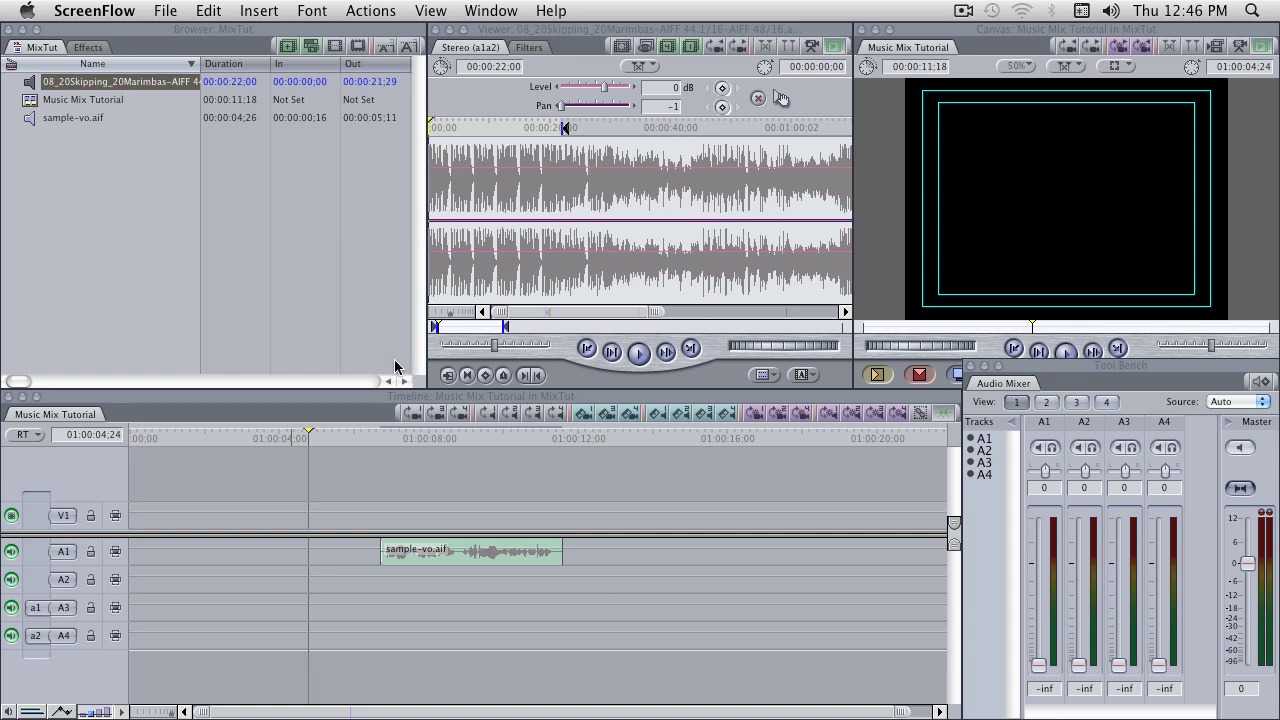
- Preview the sequence from just before the voice-over, then return the playhead to the start
click(384, 439)
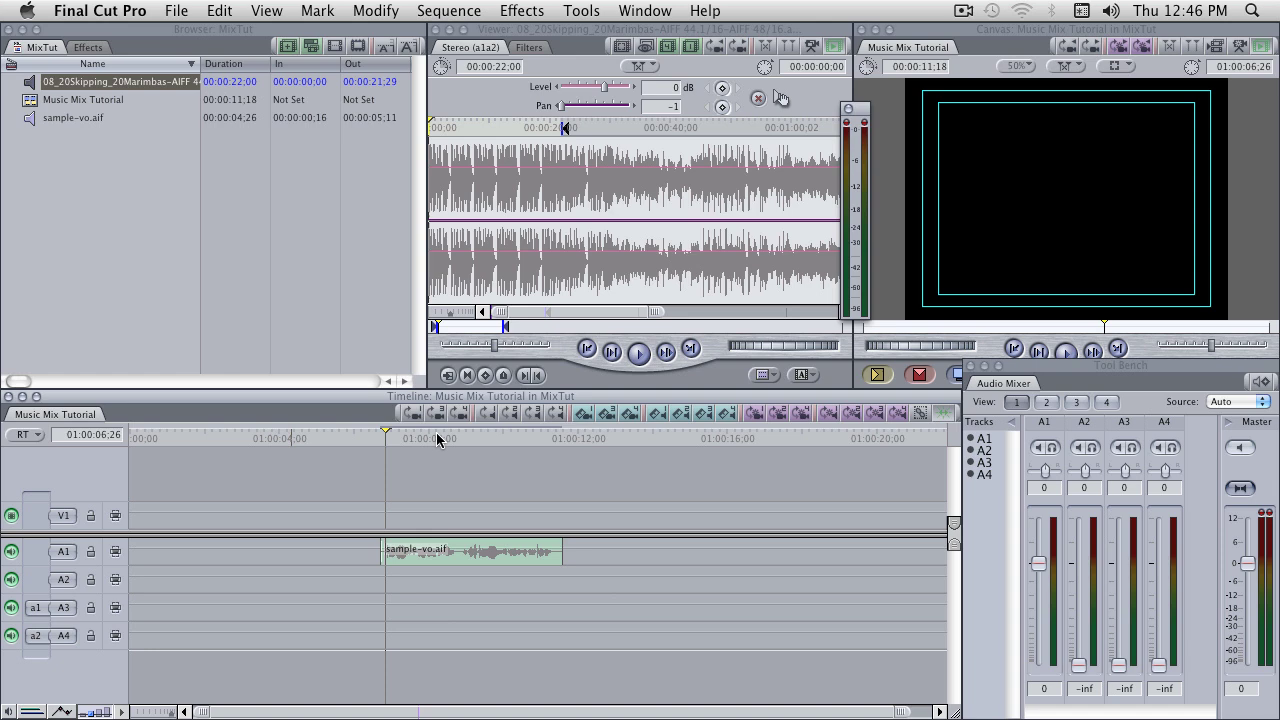
key(Left)
key(Left)
key(Left)
key(Left)
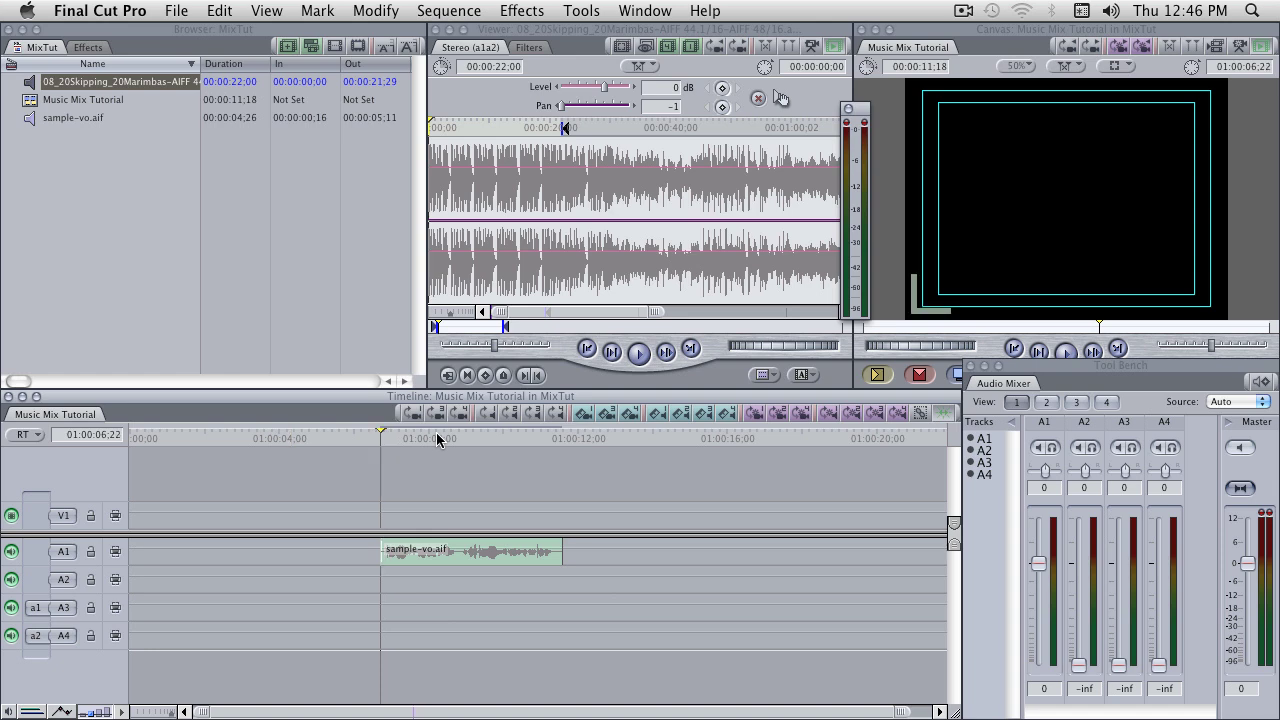
key(space)
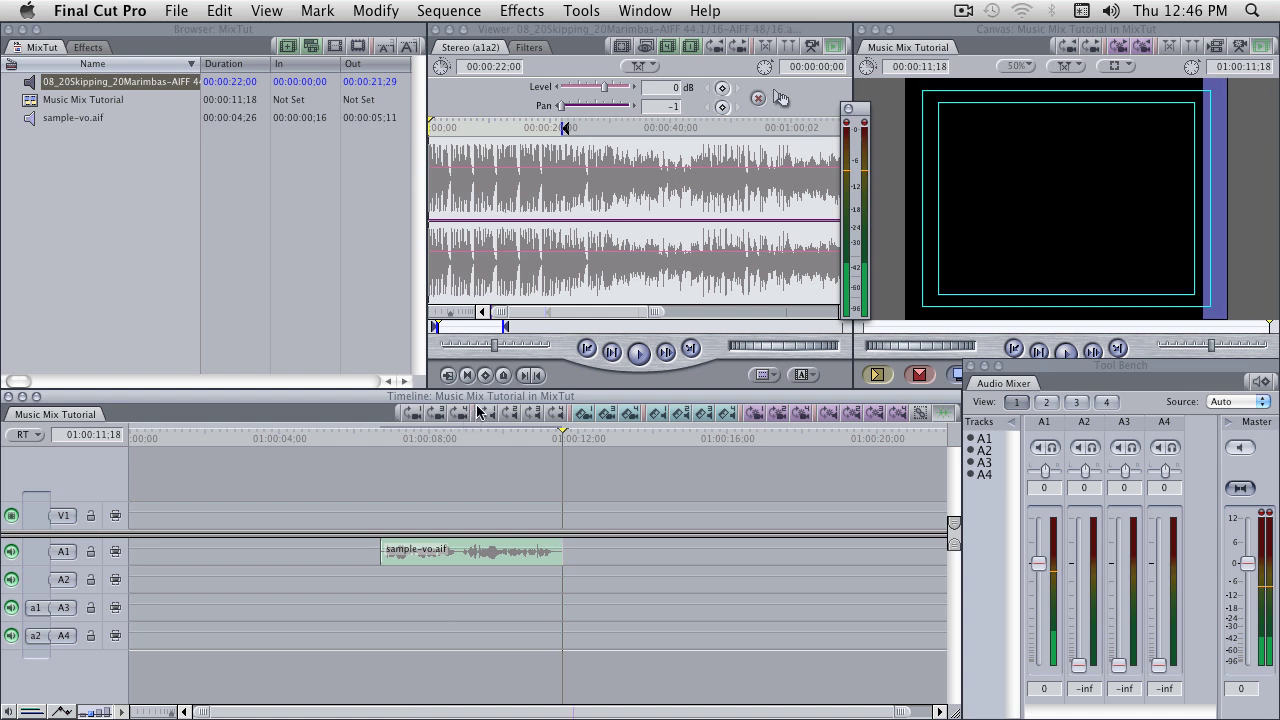
key(Home)
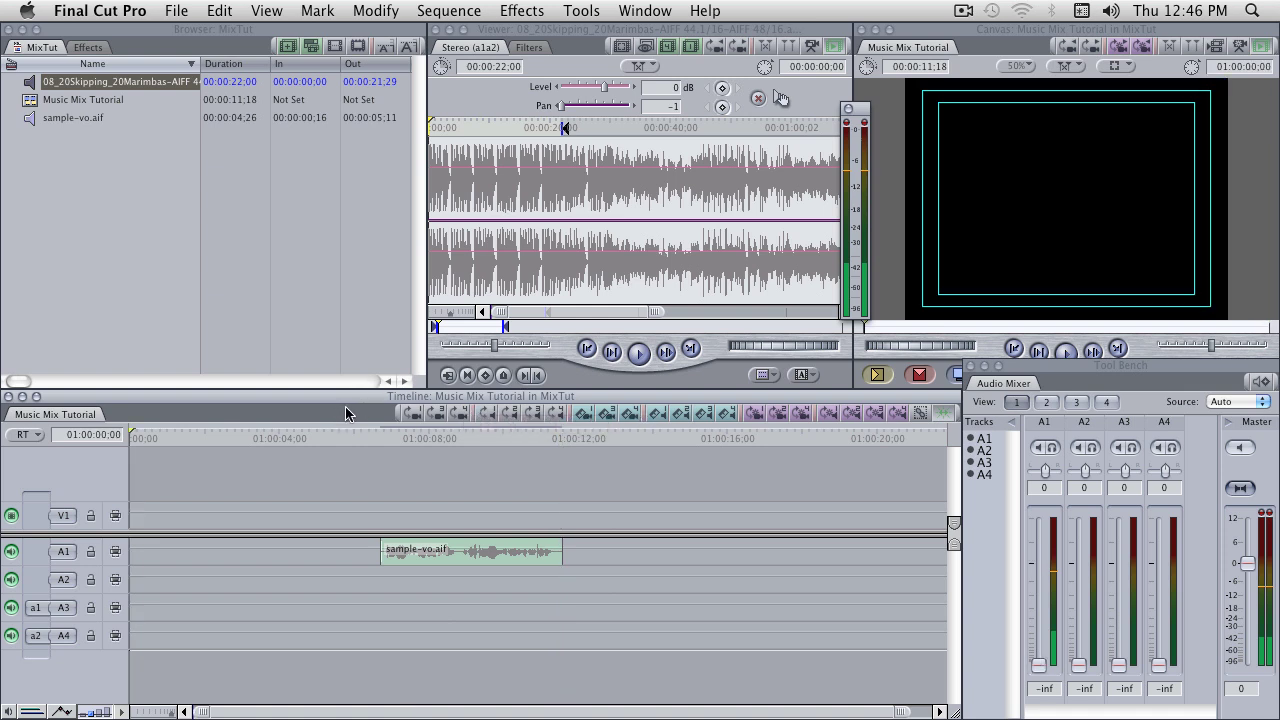
- Overwrite the Marimbas clip from the Viewer onto A3/A4 at the sequence start with F10
click(520, 146)
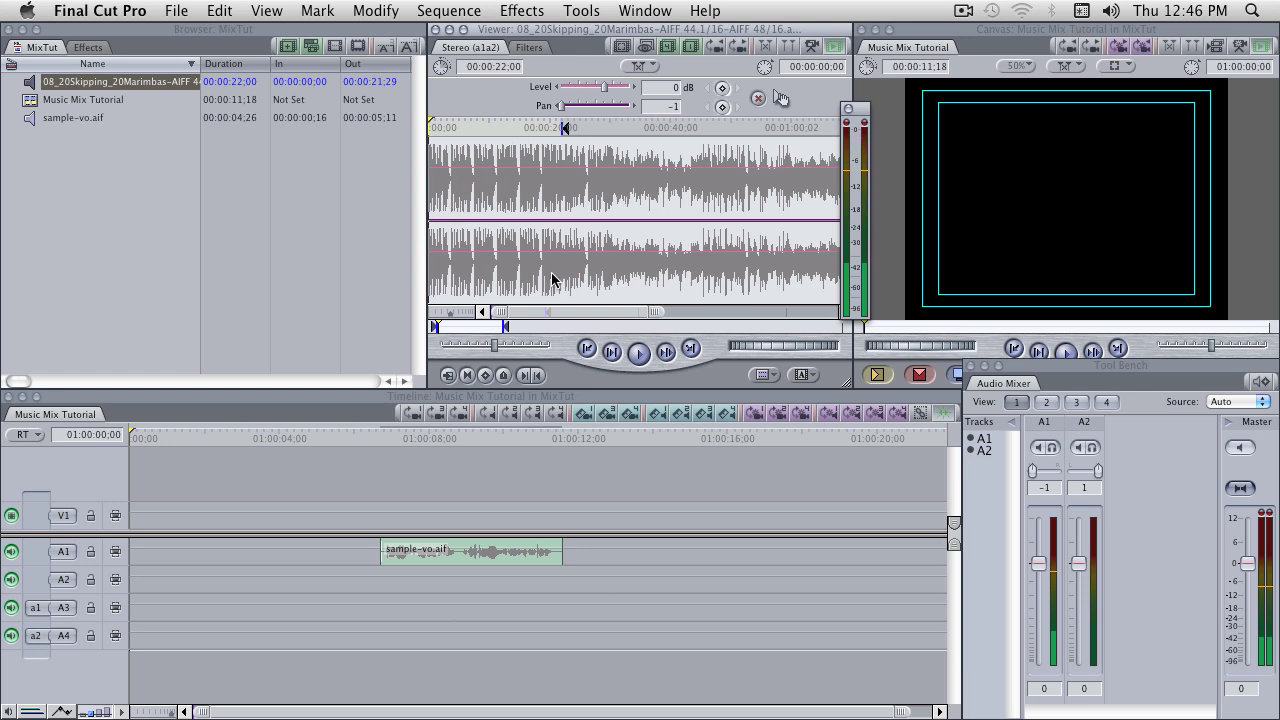
key(F10)
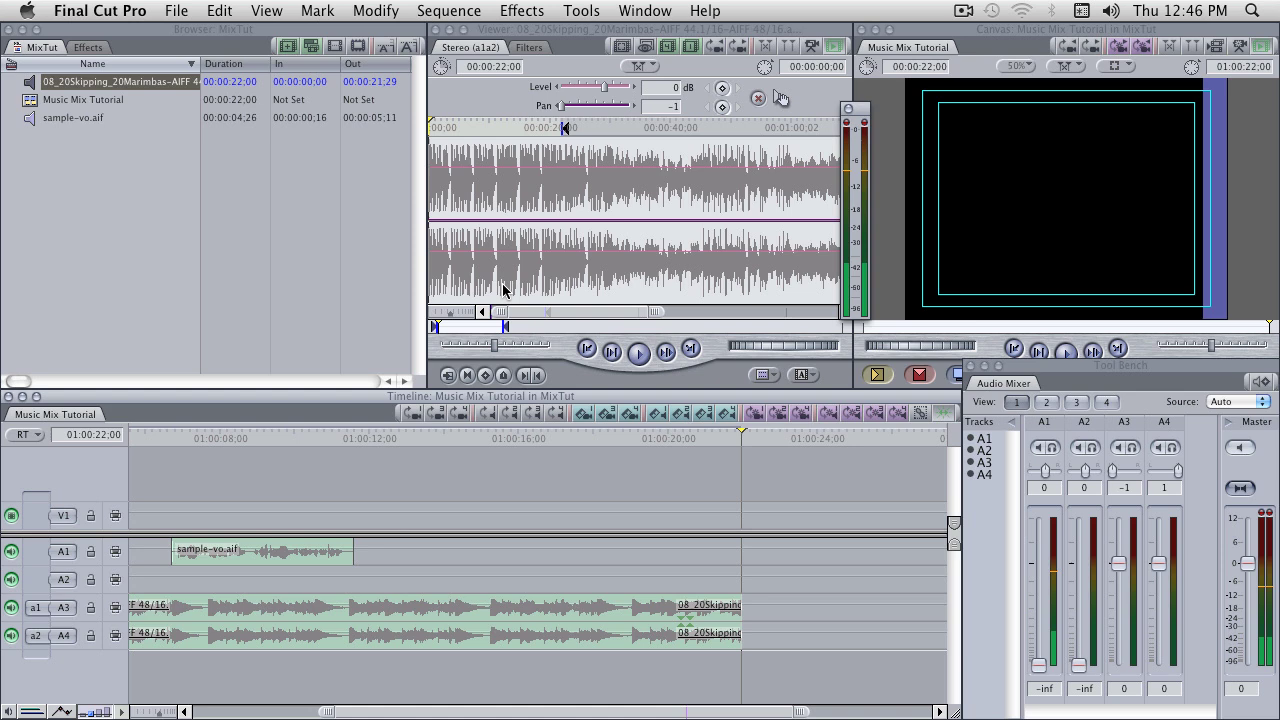
click(175, 437)
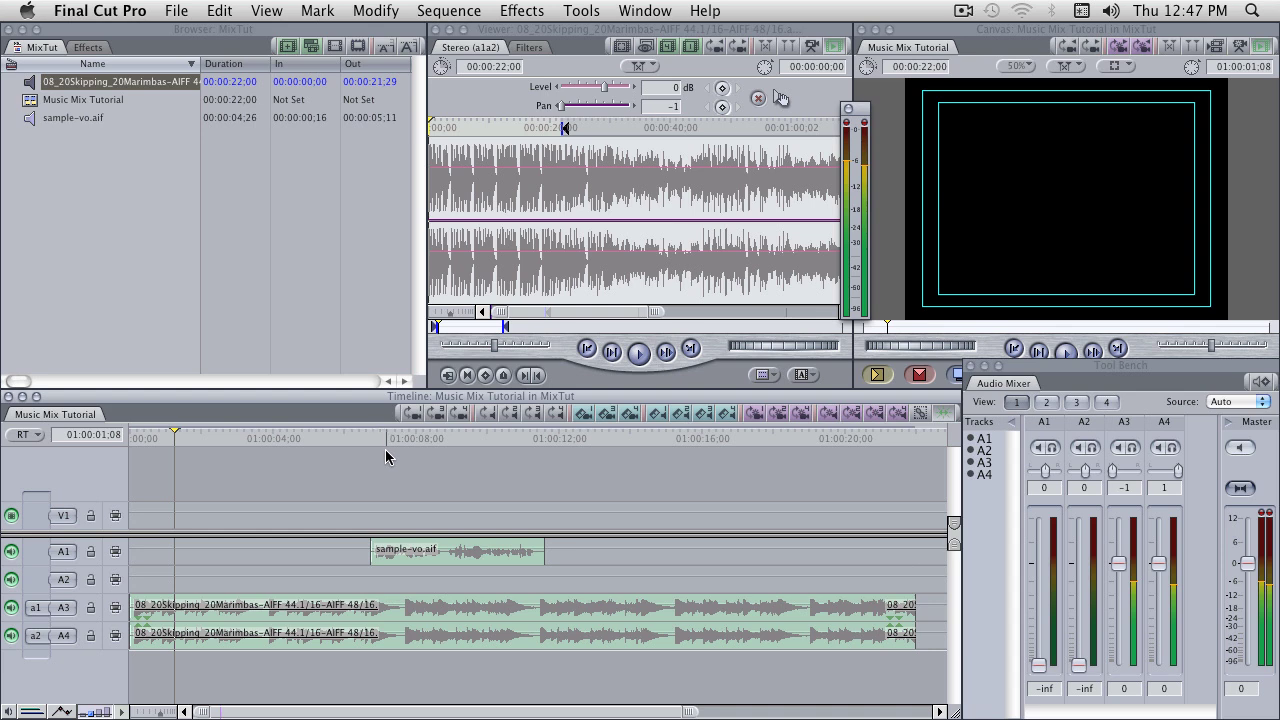
click(335, 436)
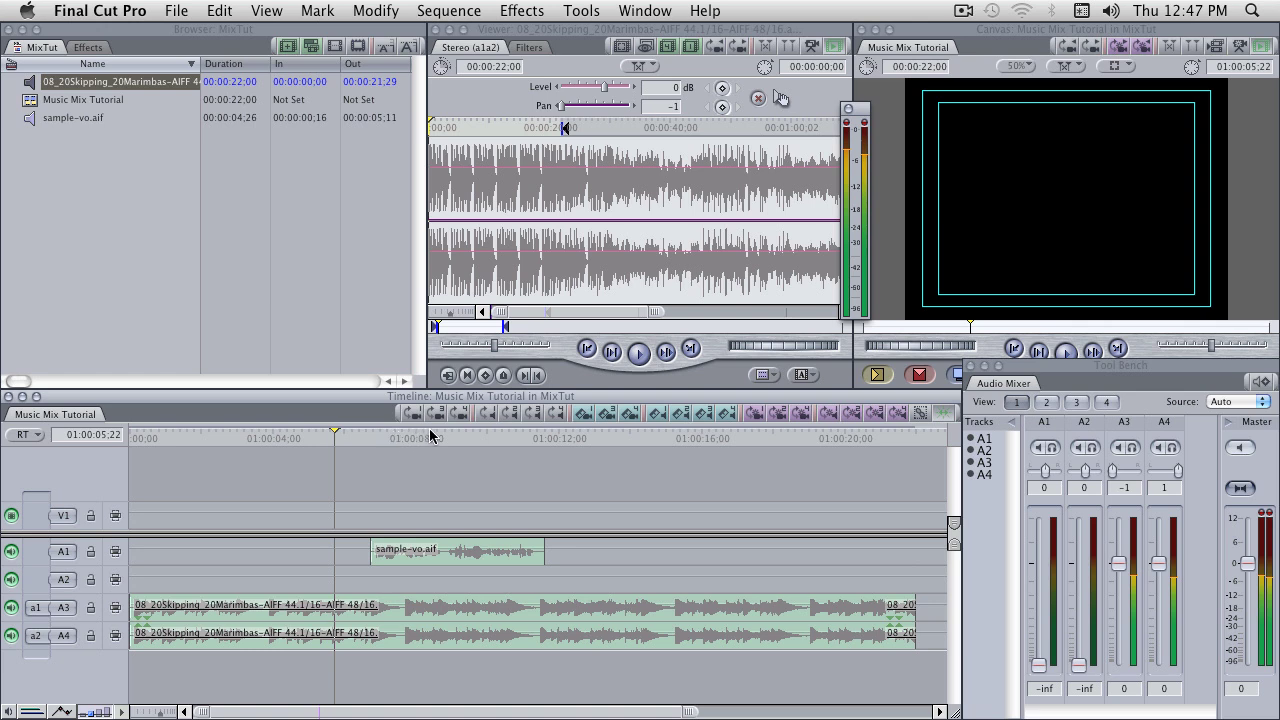
key(space)
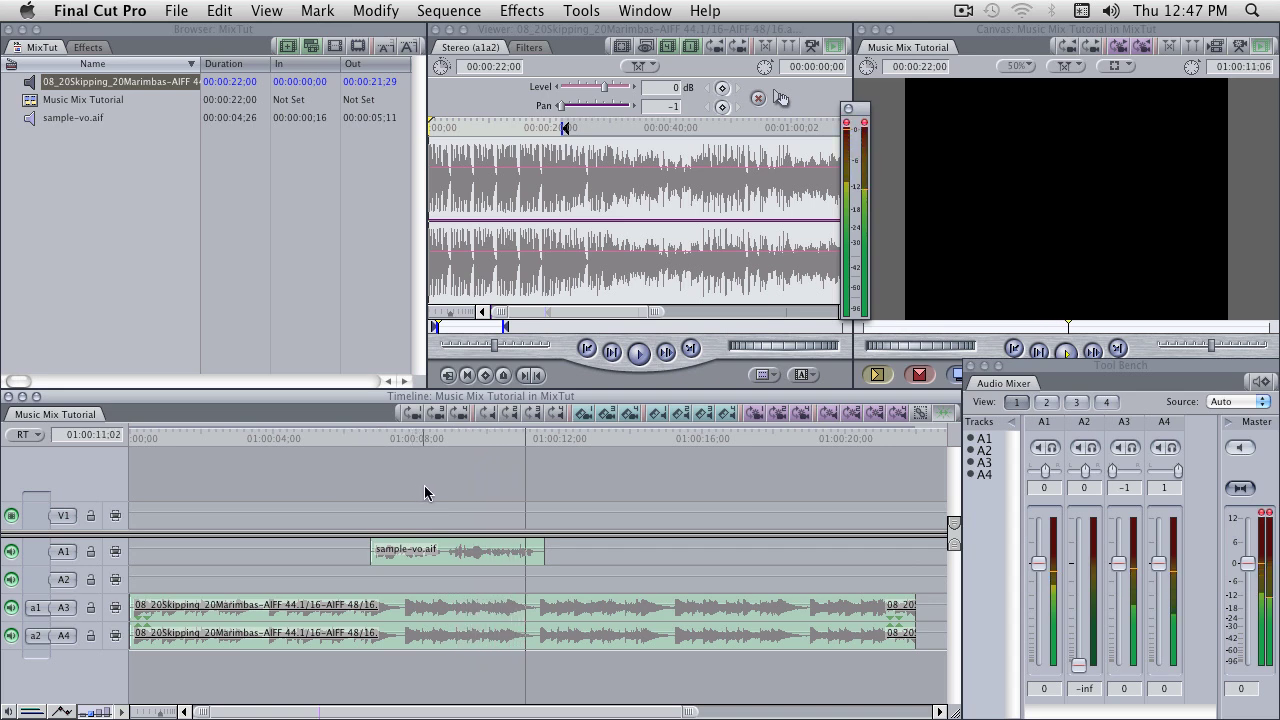
key(space)
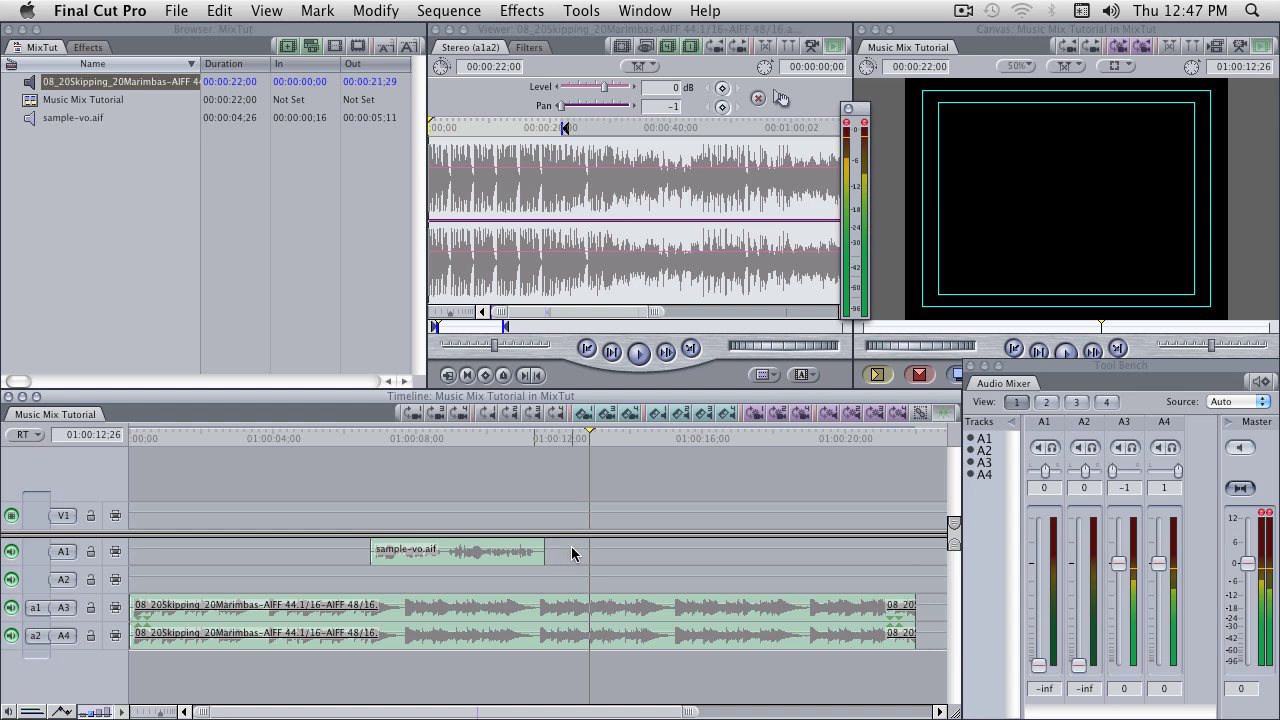
- Nudge the sample-vo.aif voice-over clip a few frames later with the period key
click(421, 436)
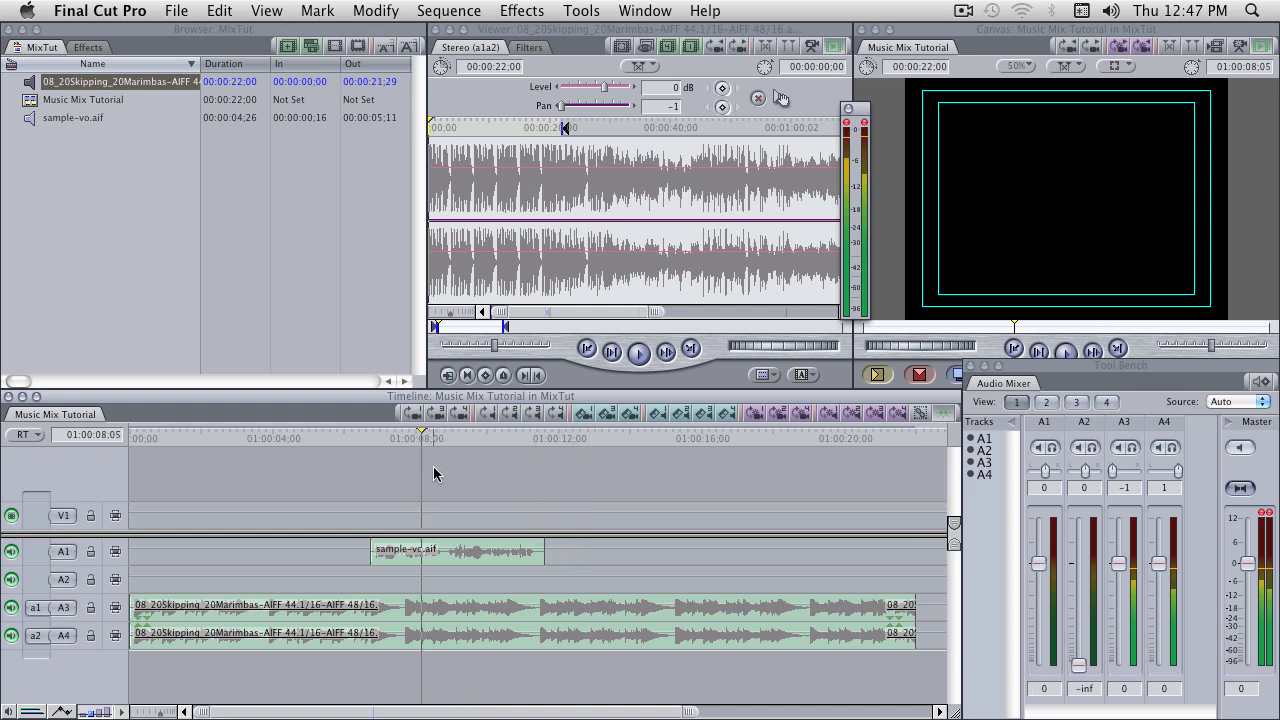
click(536, 546)
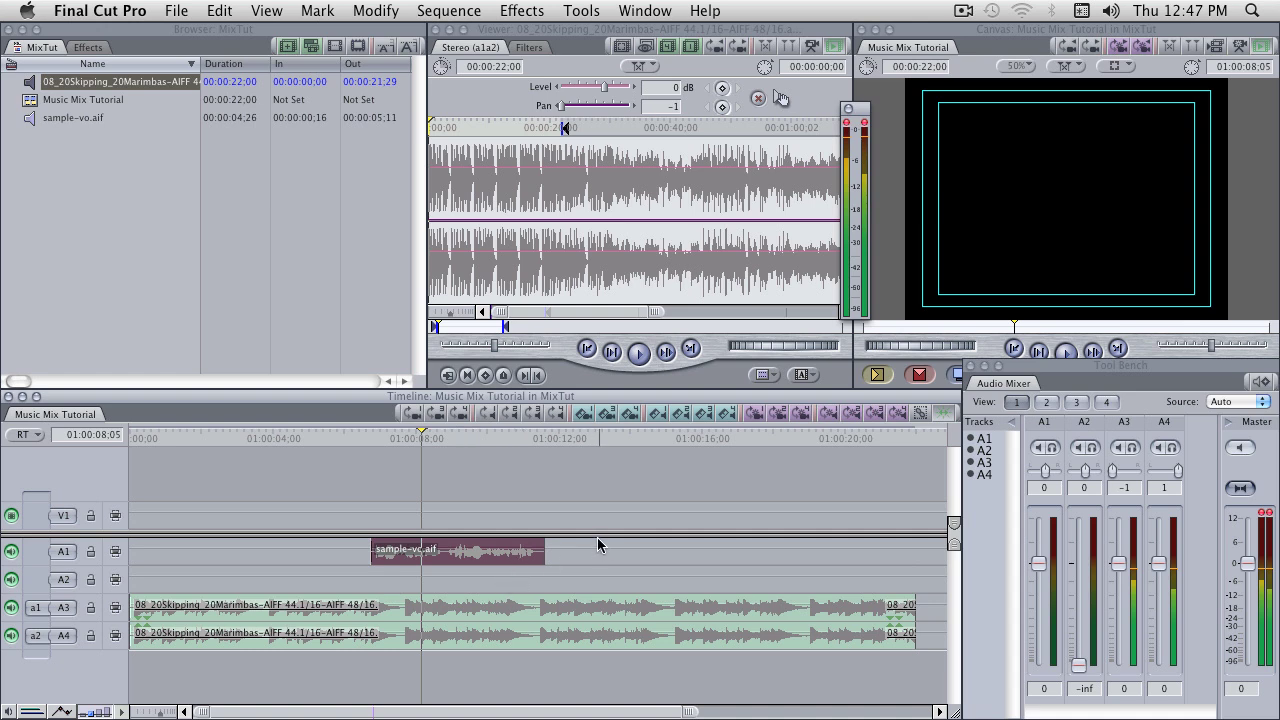
key(period)
key(period)
key(period)
key(period)
key(period)
key(period)
key(period)
key(period)
key(period)
key(period)
key(period)
key(period)
key(period)
key(period)
key(period)
key(period)
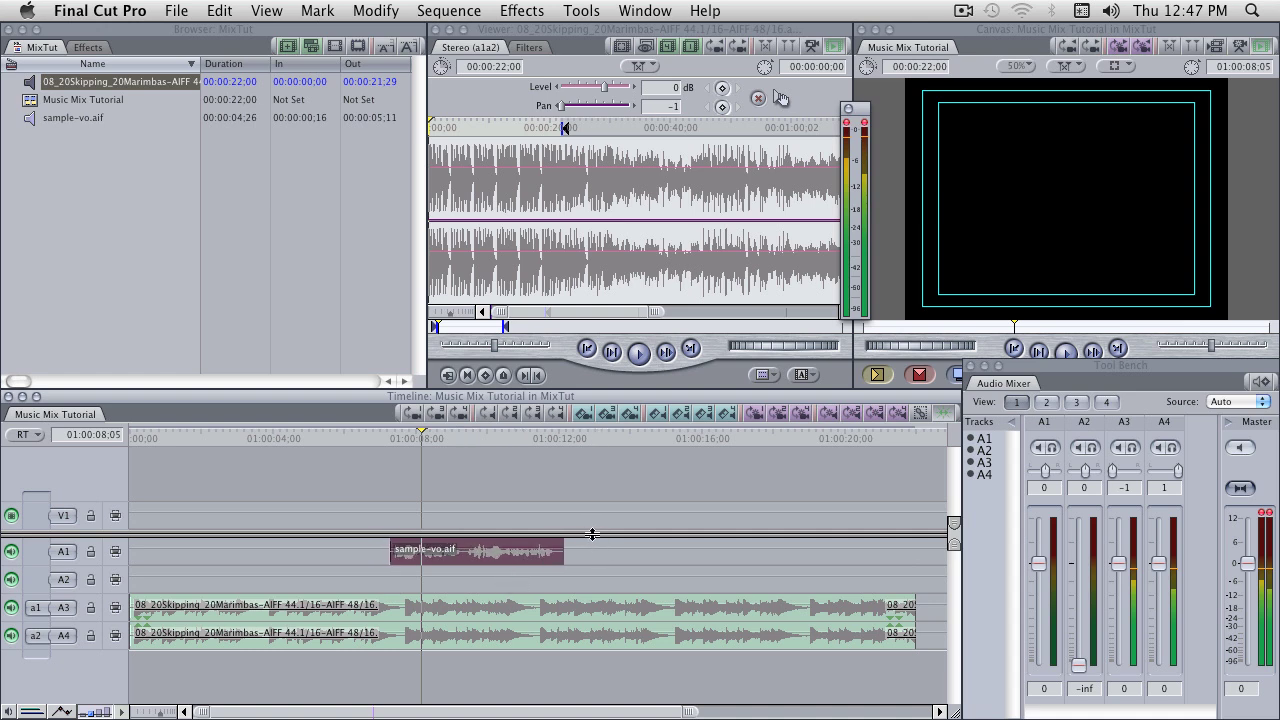
key(period)
key(period)
key(period)
key(period)
key(period)
key(period)
key(period)
key(period)
key(period)
key(period)
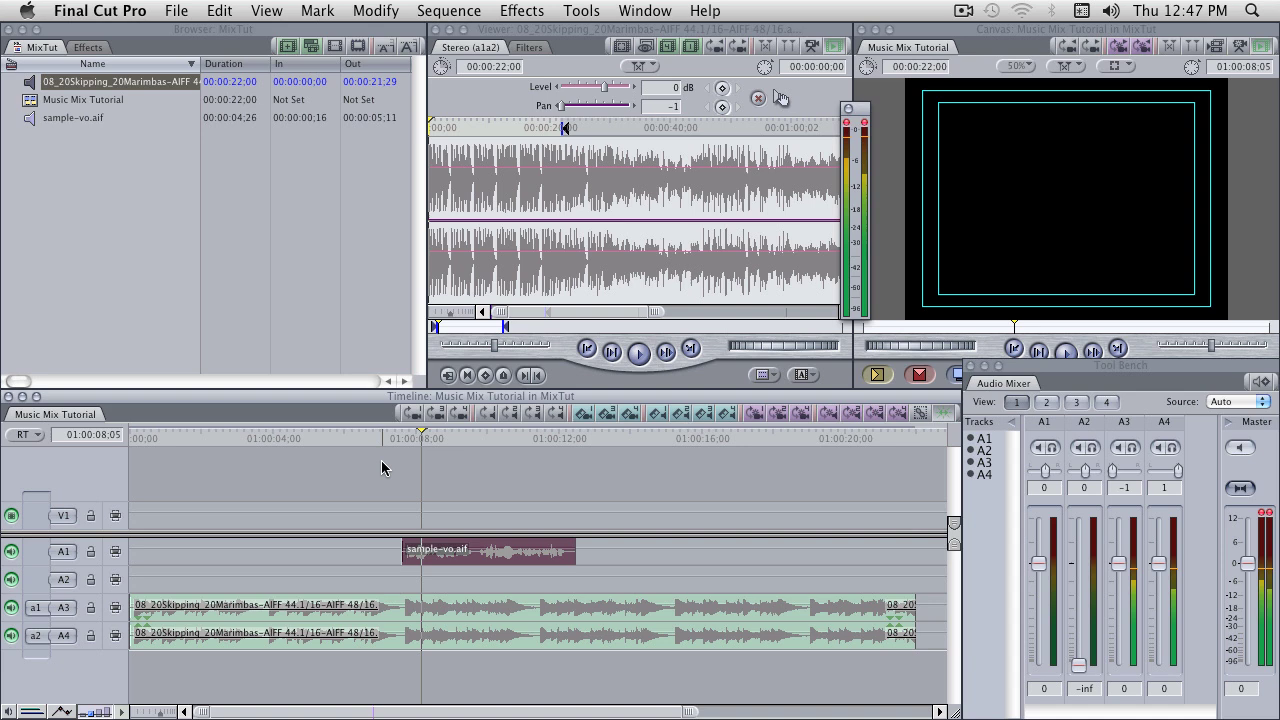
click(381, 468)
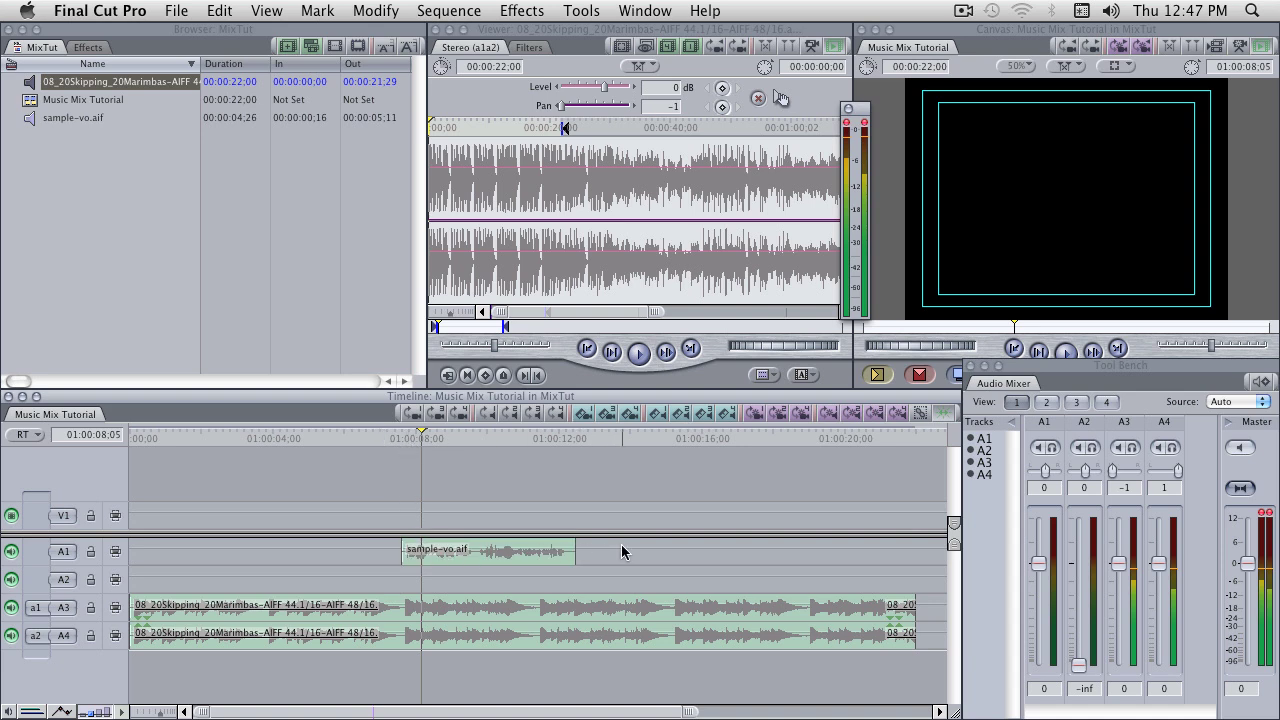
- Cut the Marimbas music at the voice-over's start and end with Control-V
click(463, 438)
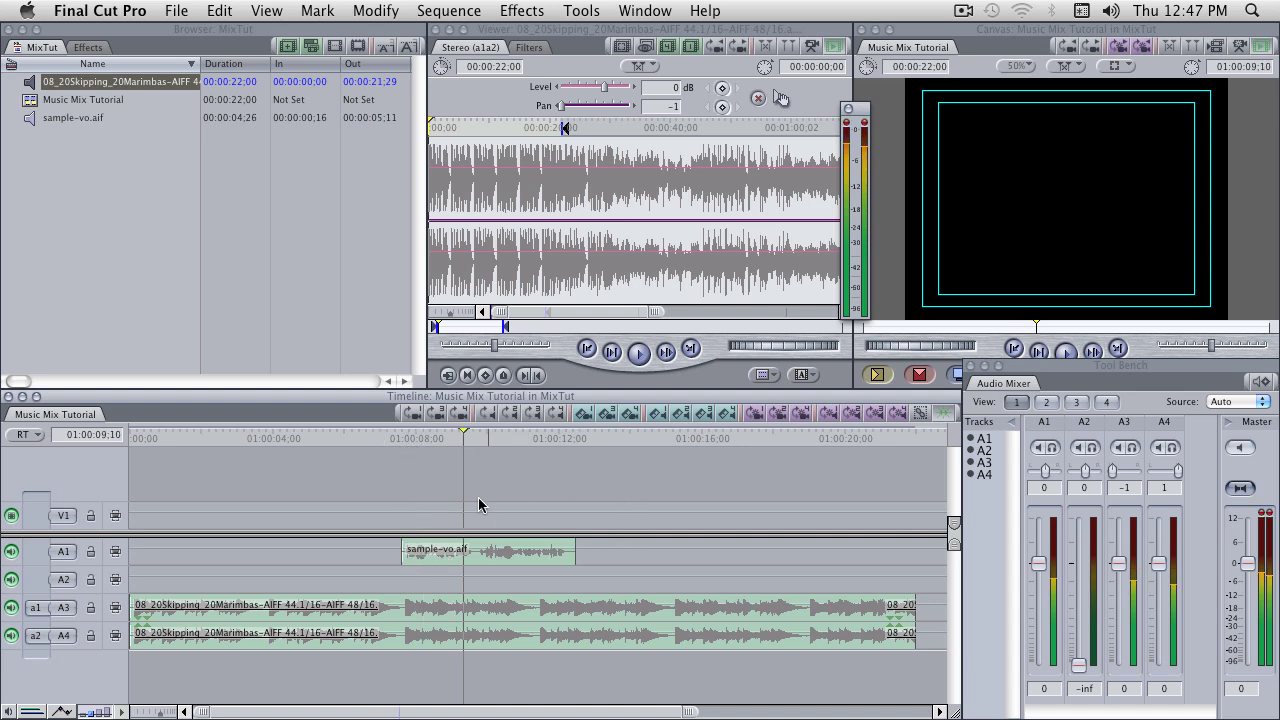
click(358, 438)
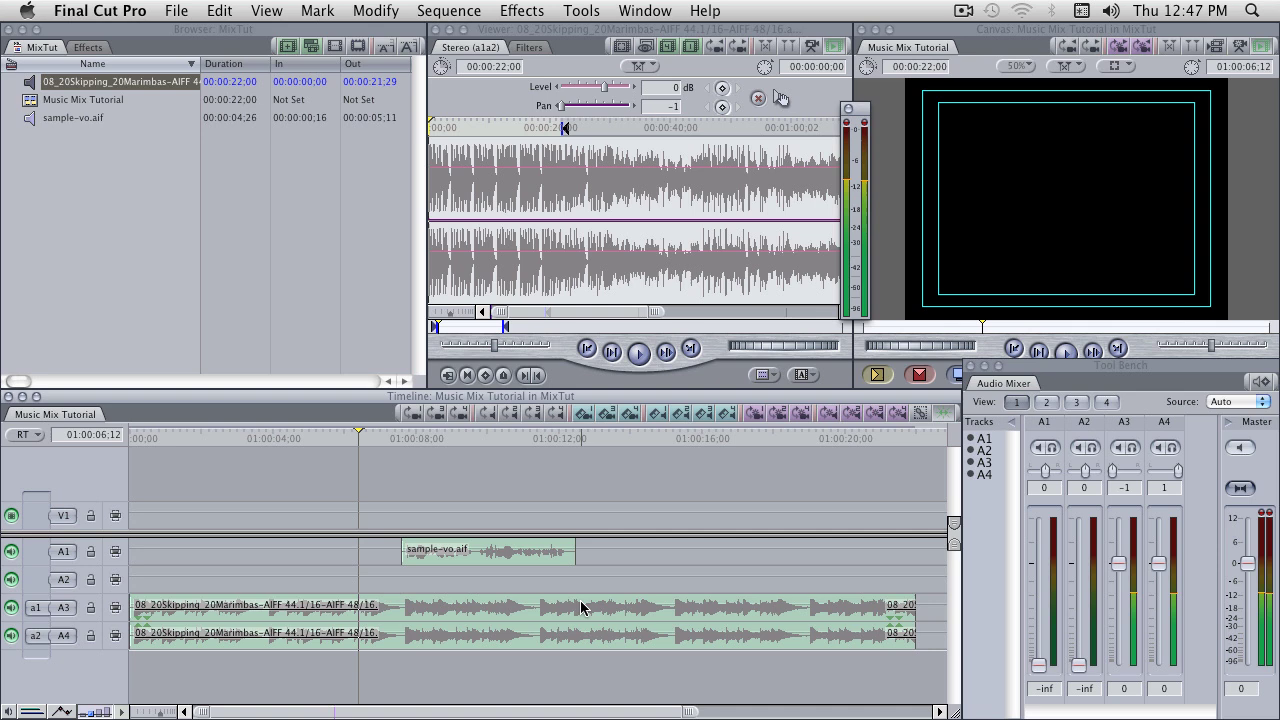
key(Down)
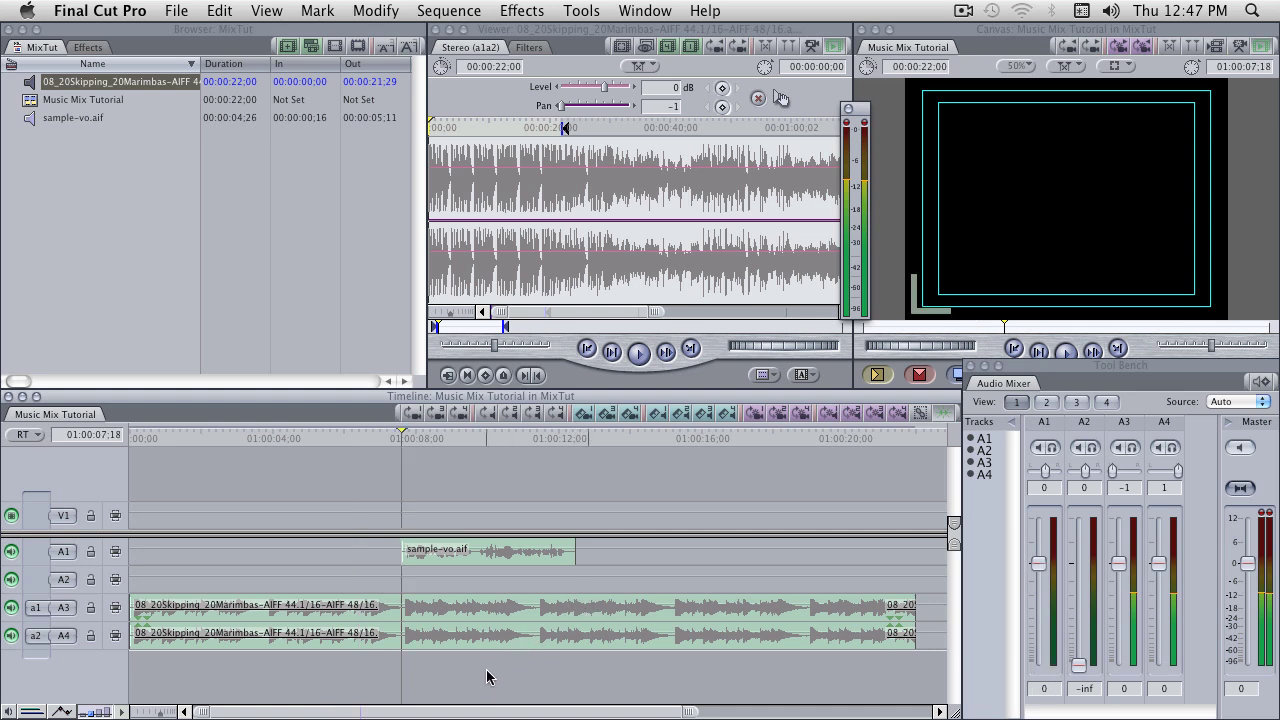
key(ctrl+v)
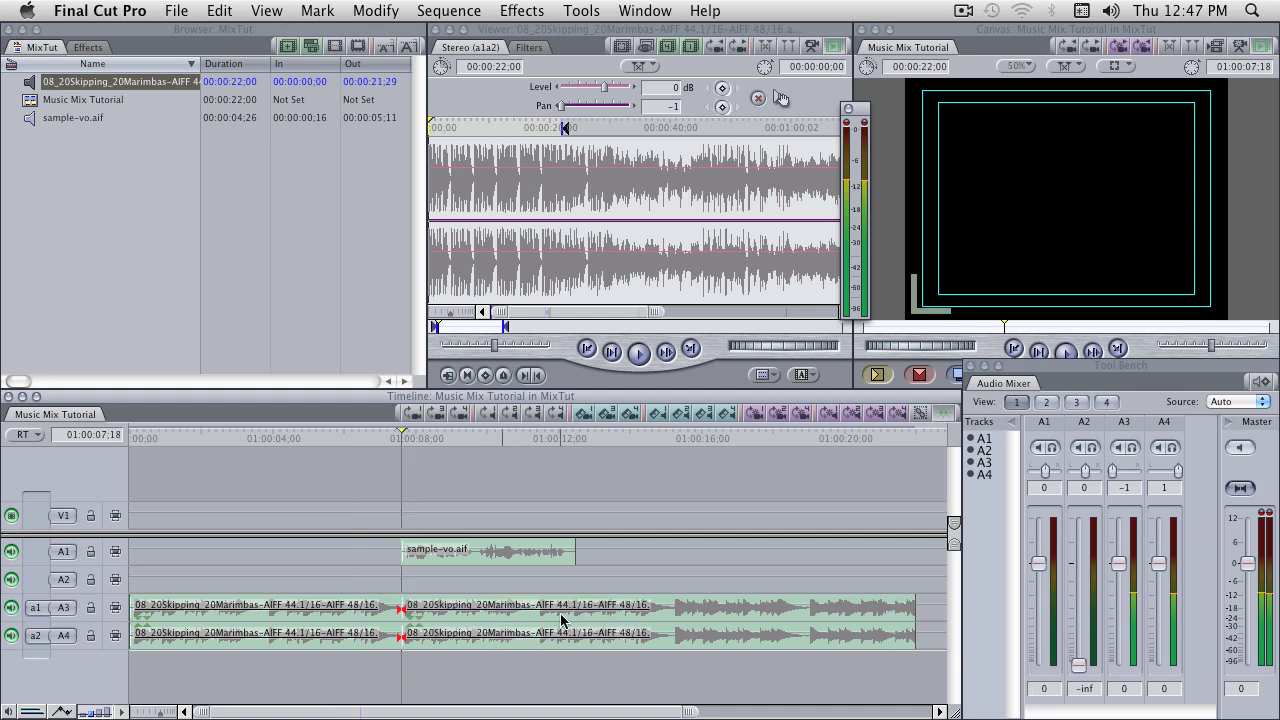
key(Down)
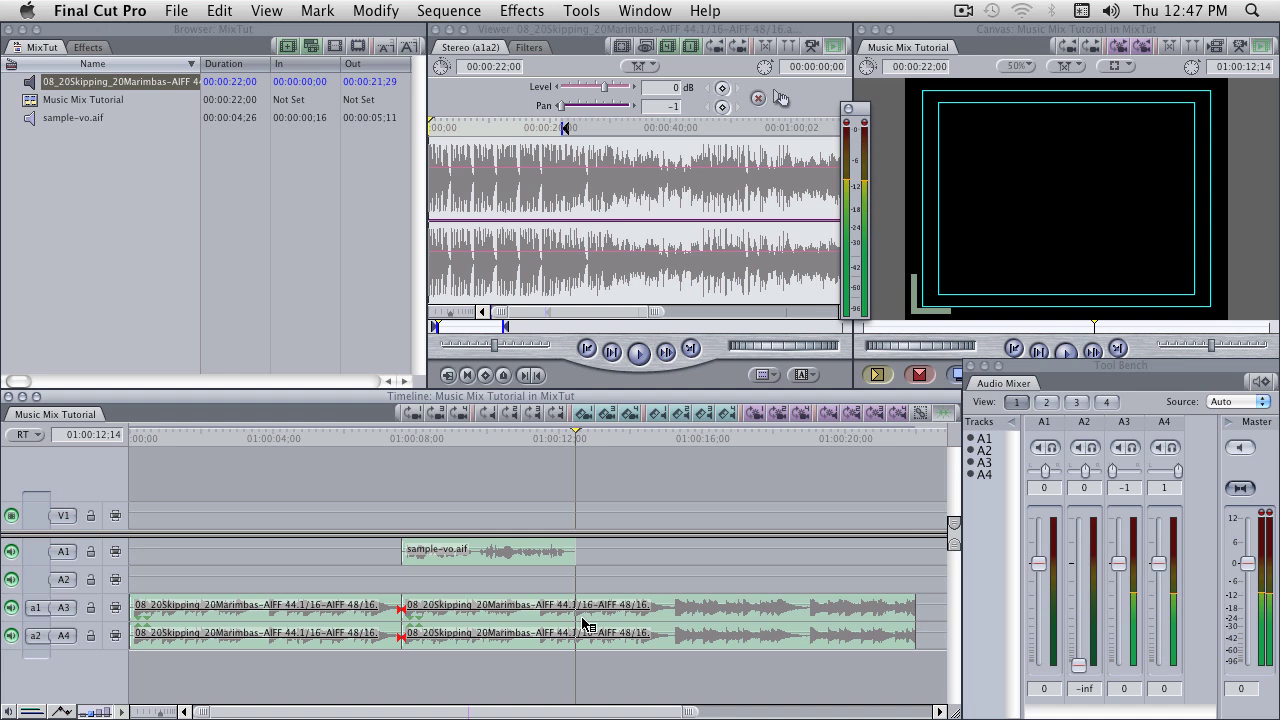
key(ctrl+v)
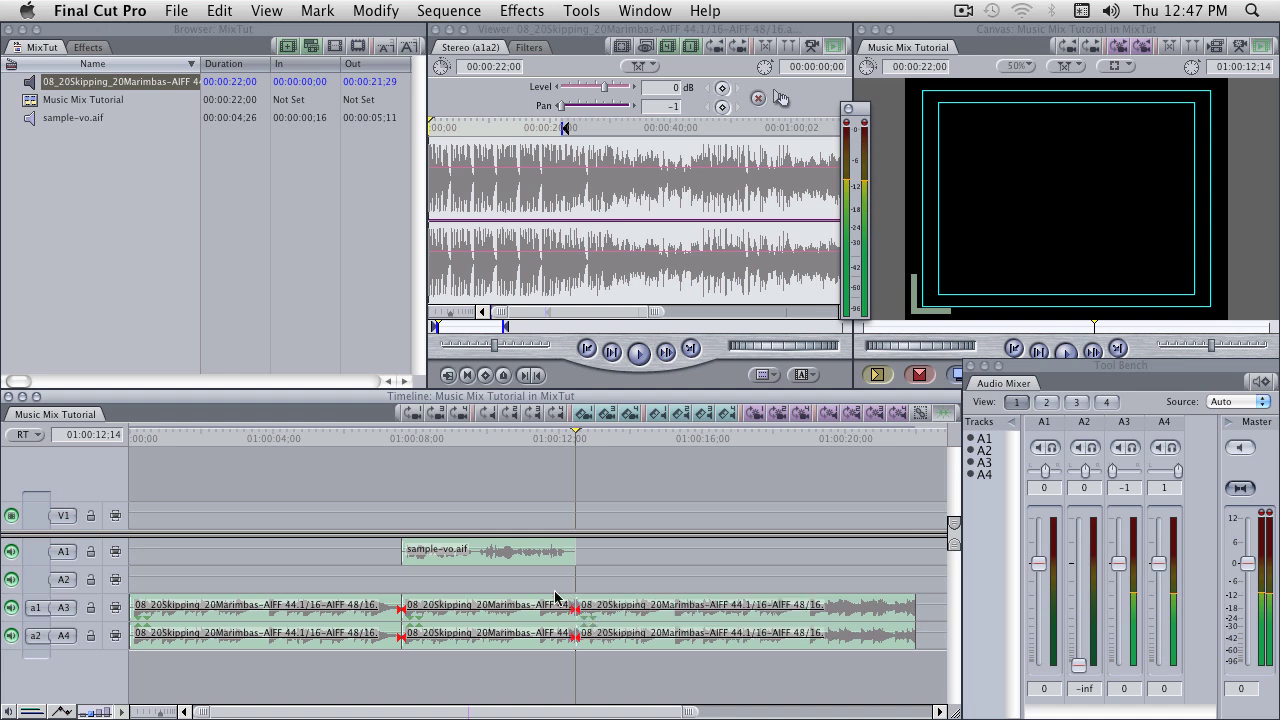
- Lower the middle Marimbas clip pair to -12 dB and scrub from 01:00:04:16 to 01:00:15:07 to check
click(476, 438)
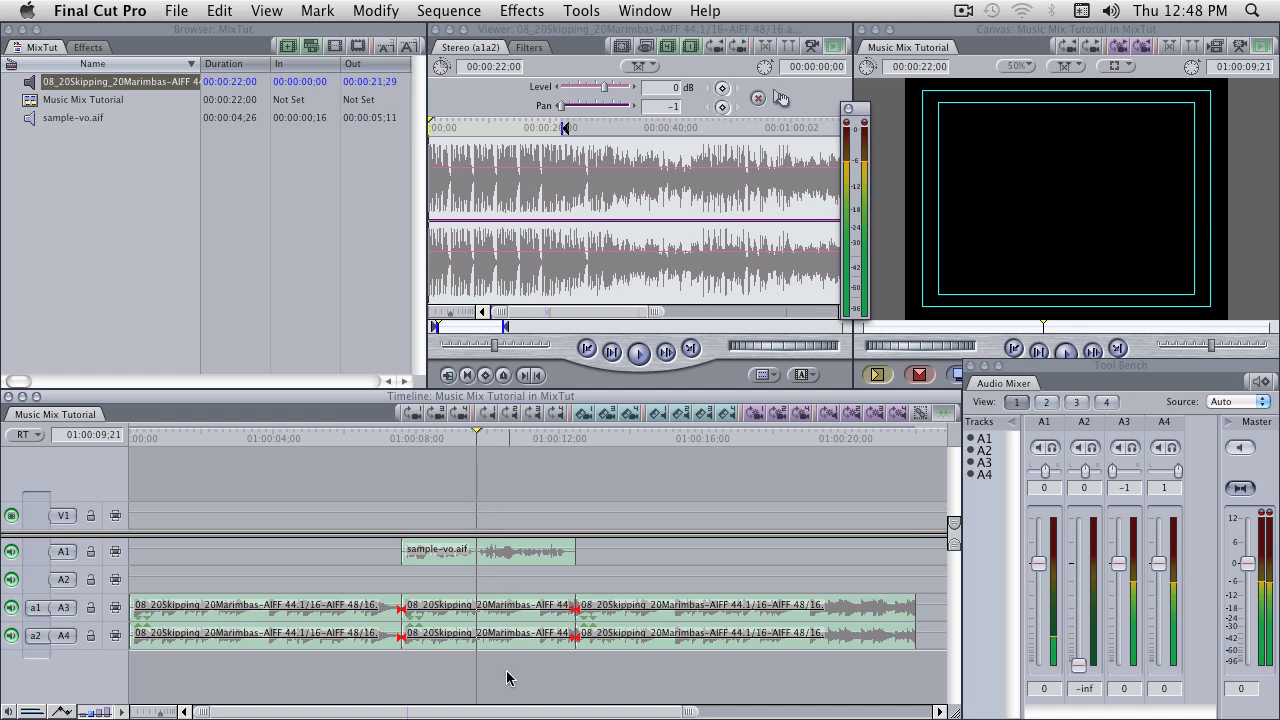
click(510, 600)
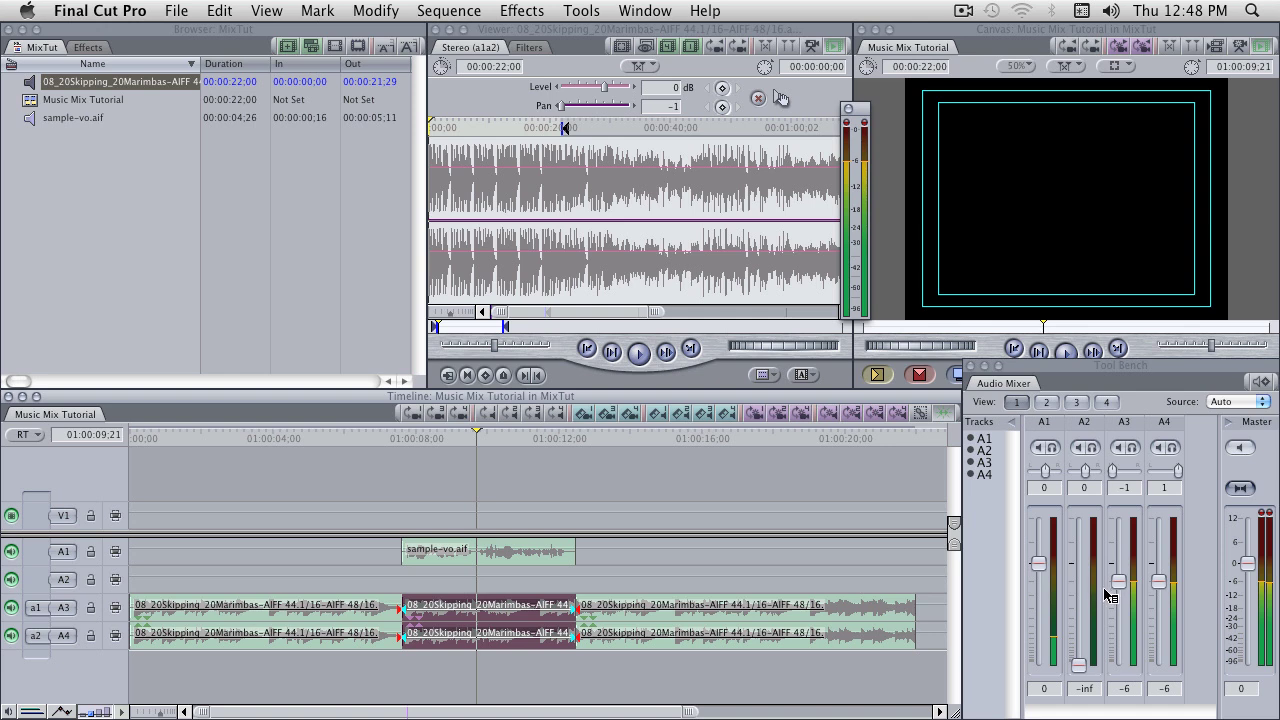
click(290, 438)
click(335, 690)
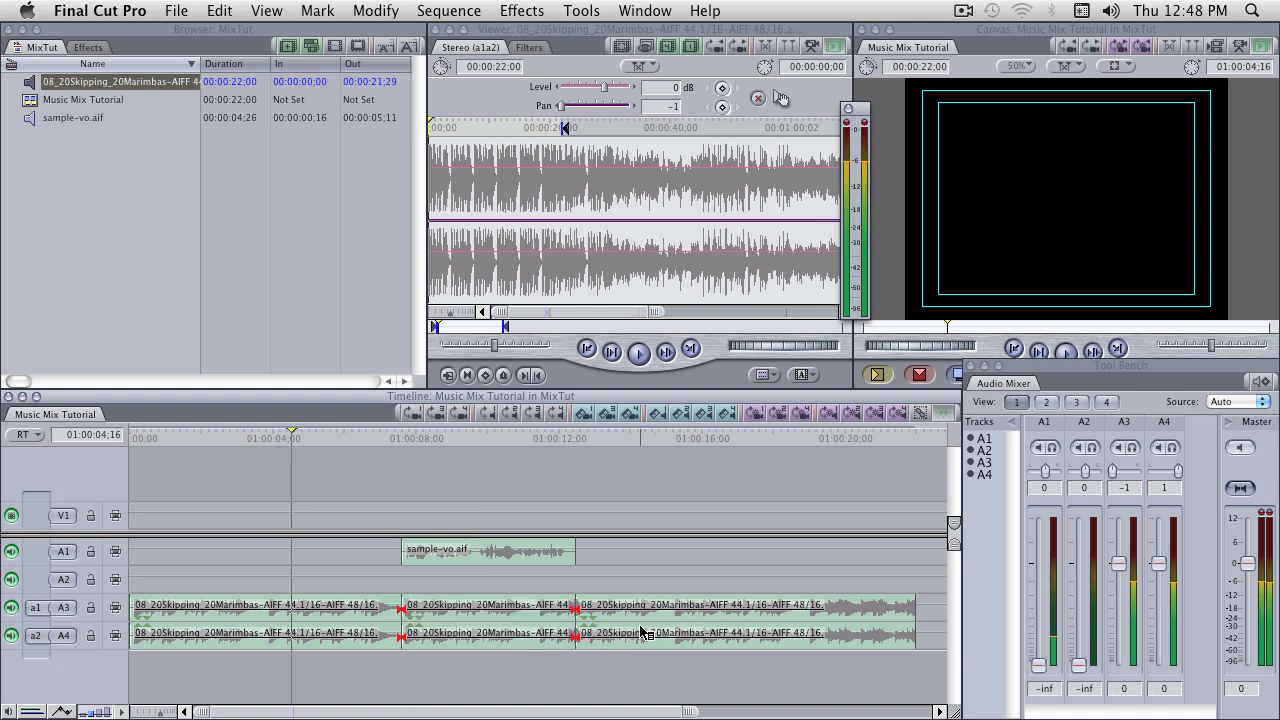
click(675, 433)
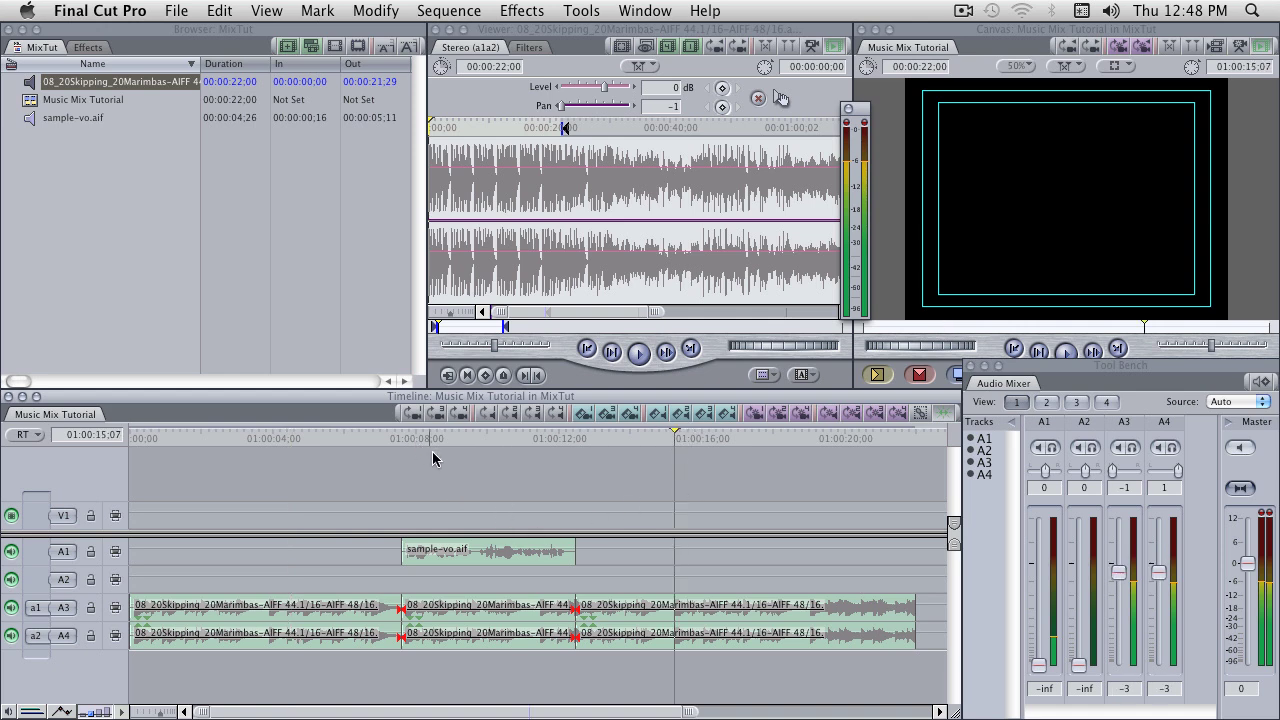
click(398, 440)
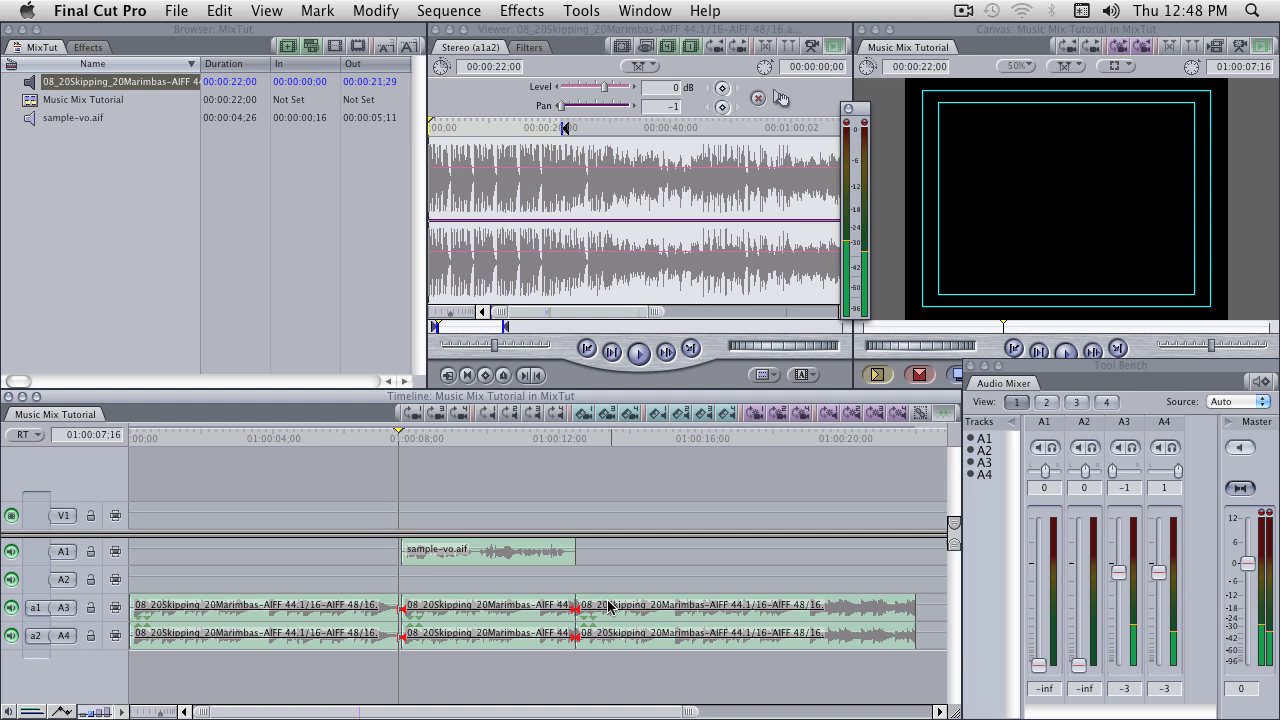
click(448, 437)
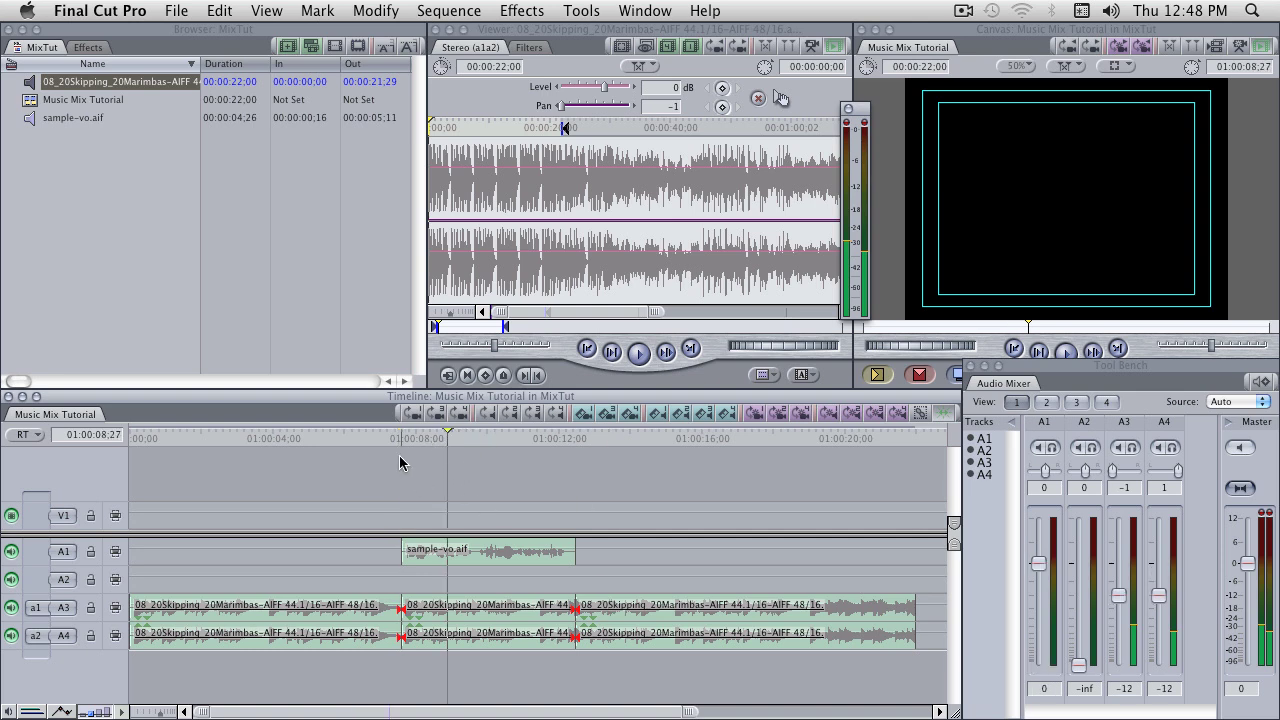
- Apply the default Cross Fade at both A3/A4 music edit points around the voice-over
drag(448, 444, 496, 444)
click(401, 610)
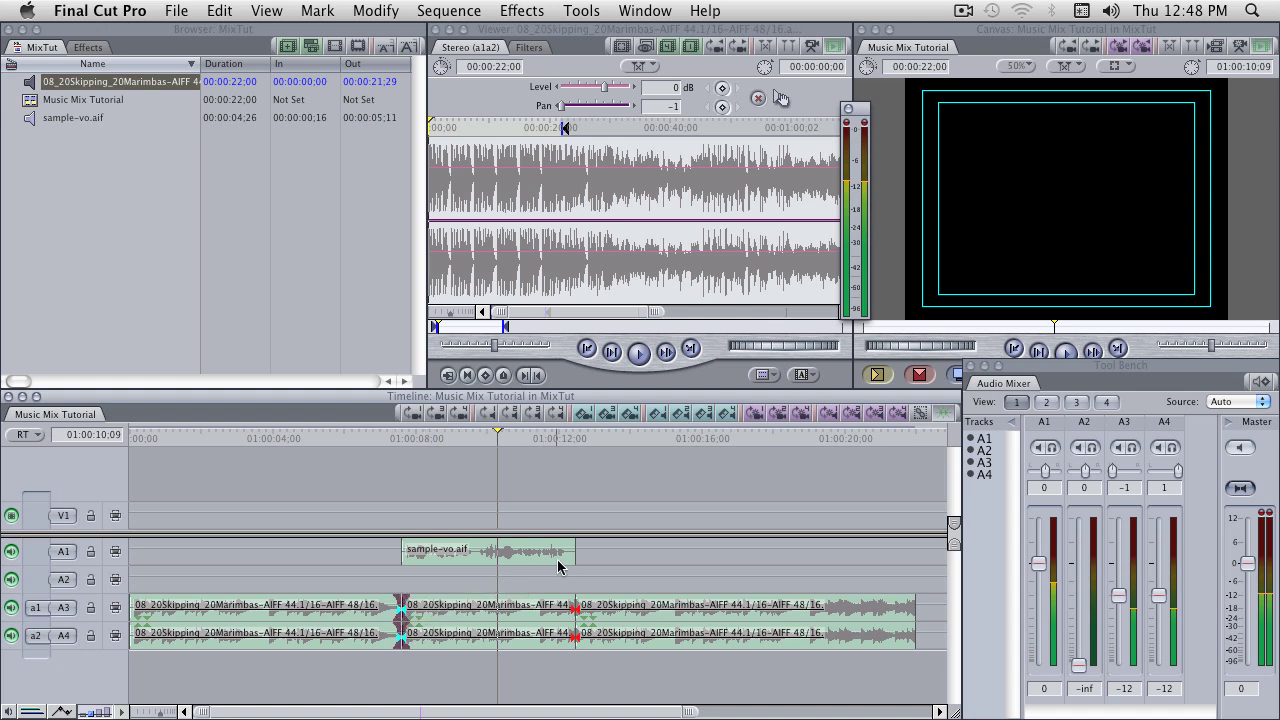
key(super+alt+t)
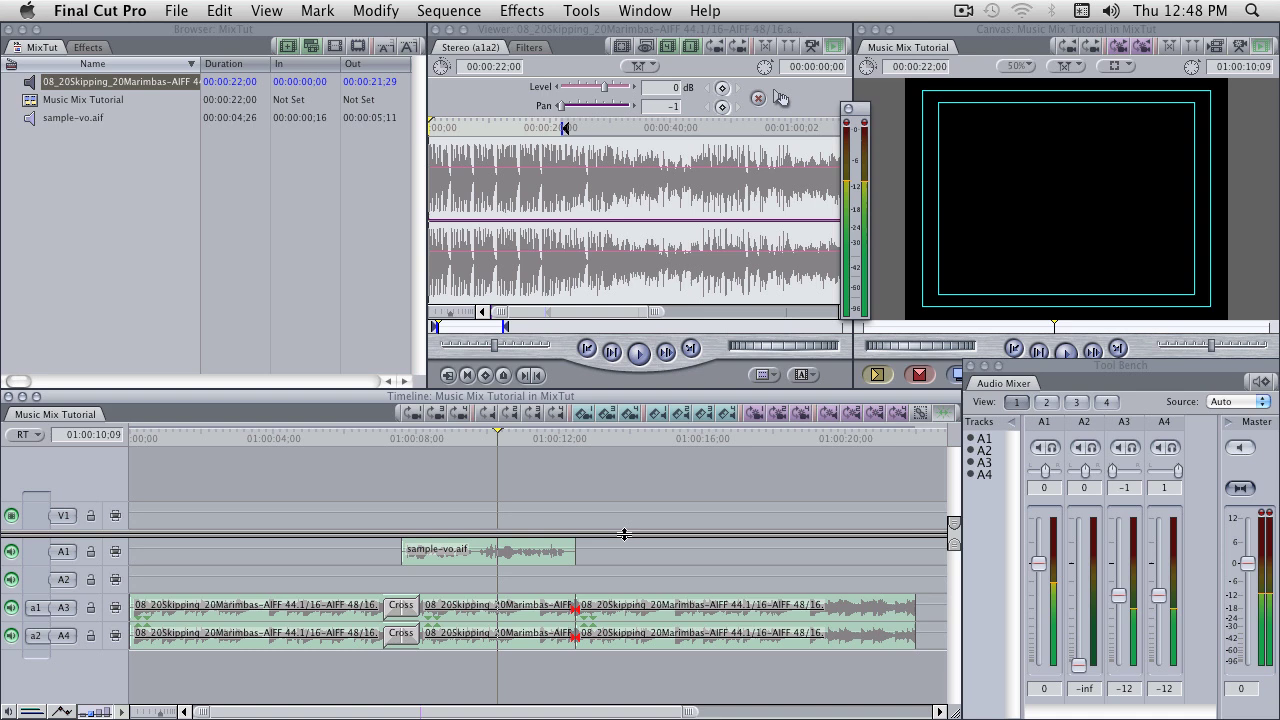
click(575, 607)
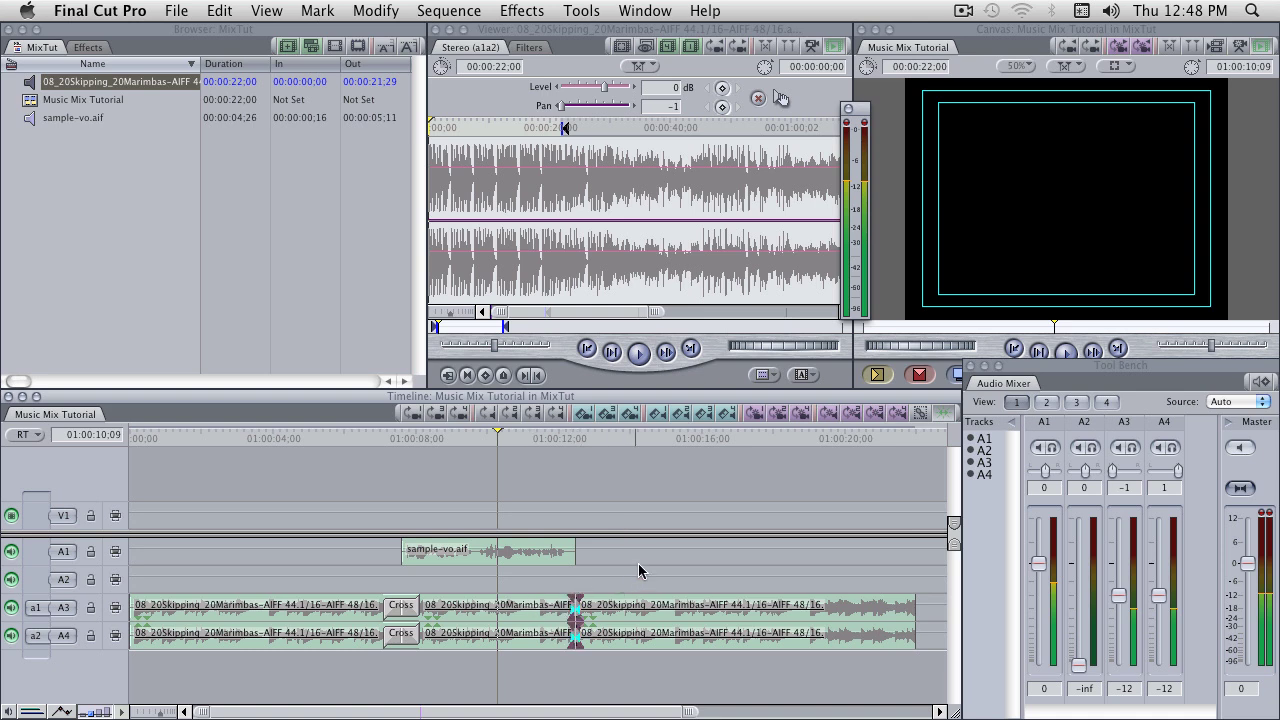
key(super+alt+t)
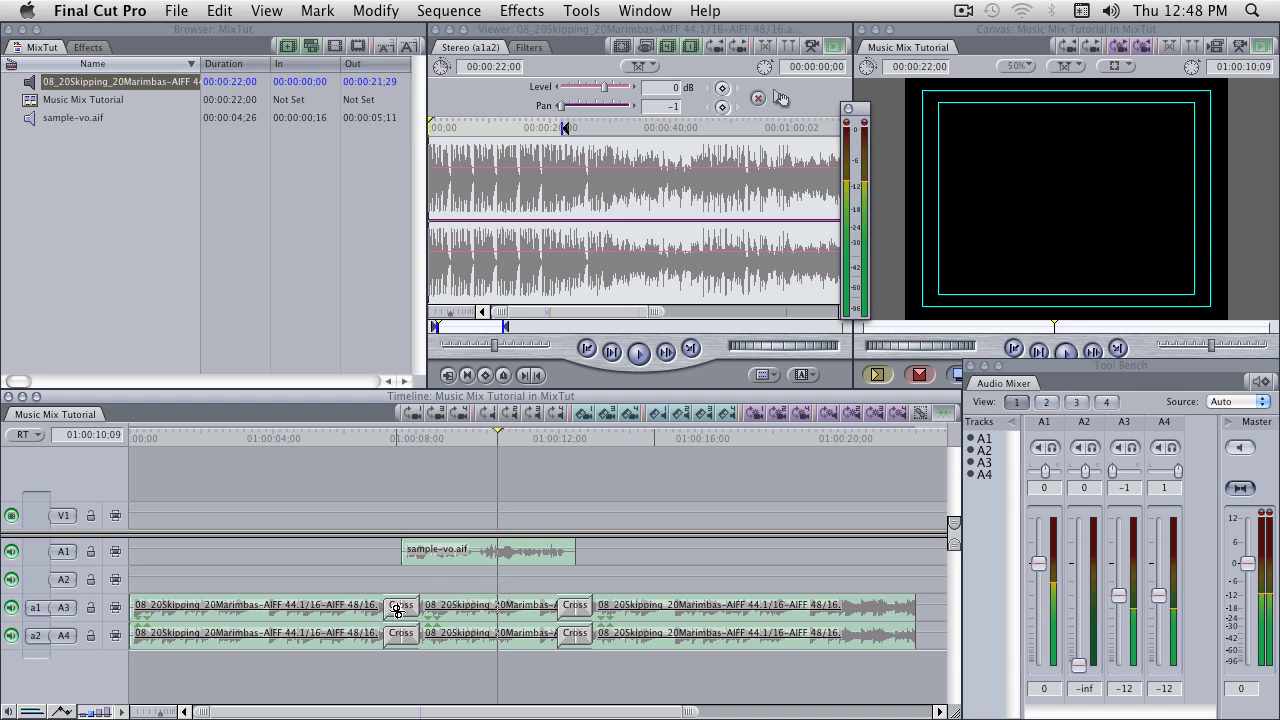
- Roll the first crossfaded edit slightly earlier and the second 8 frames later
drag(399, 612, 389, 610)
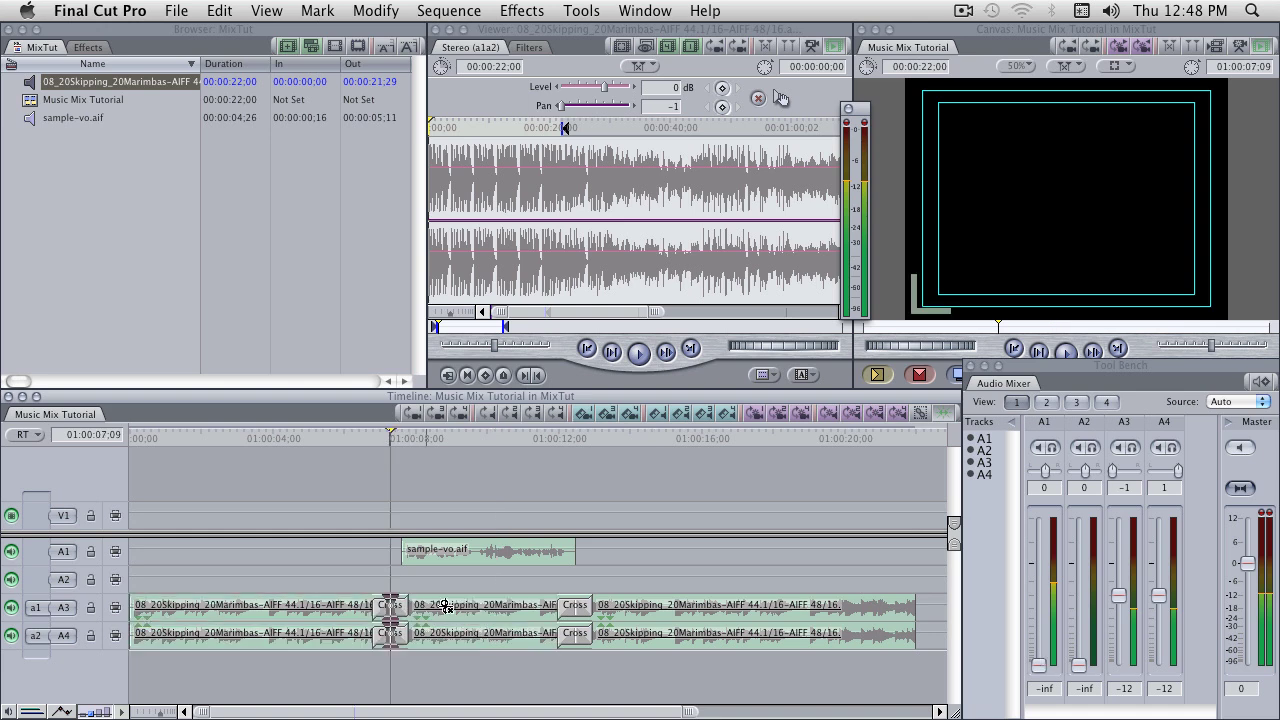
drag(571, 610, 583, 607)
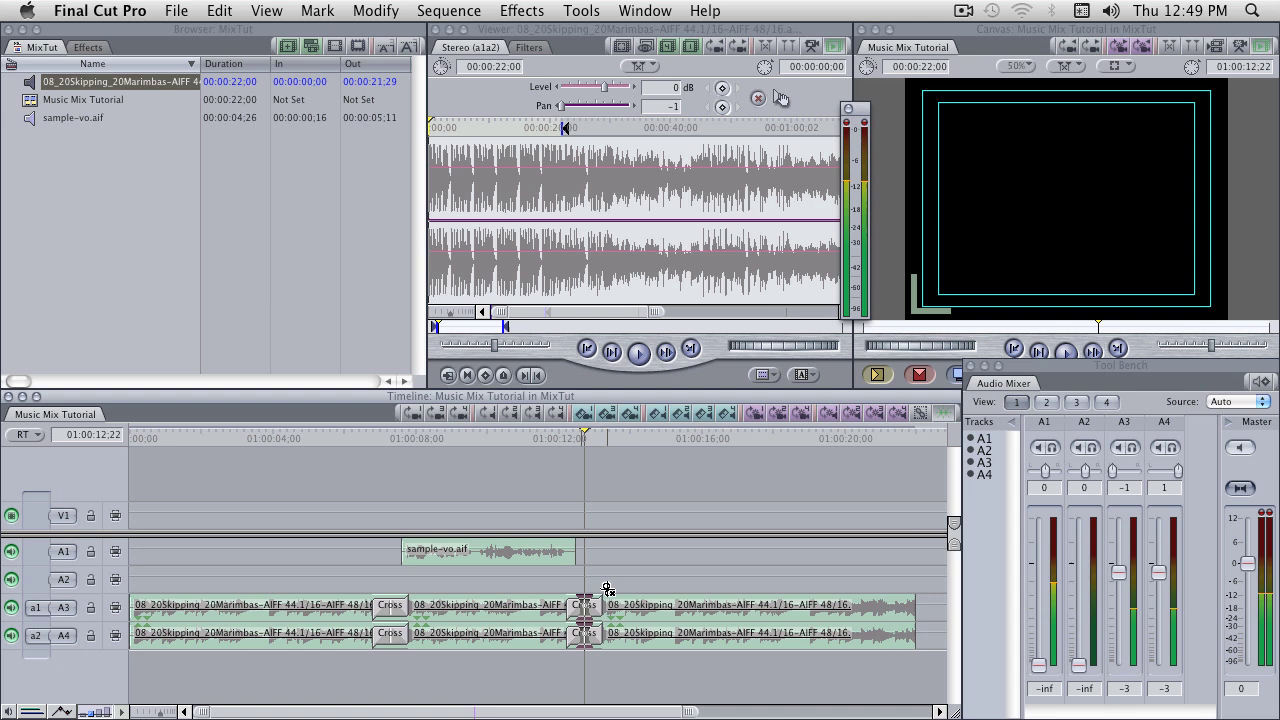
click(479, 476)
- Play the sequence from the start to hear the moved crossfades
click(321, 437)
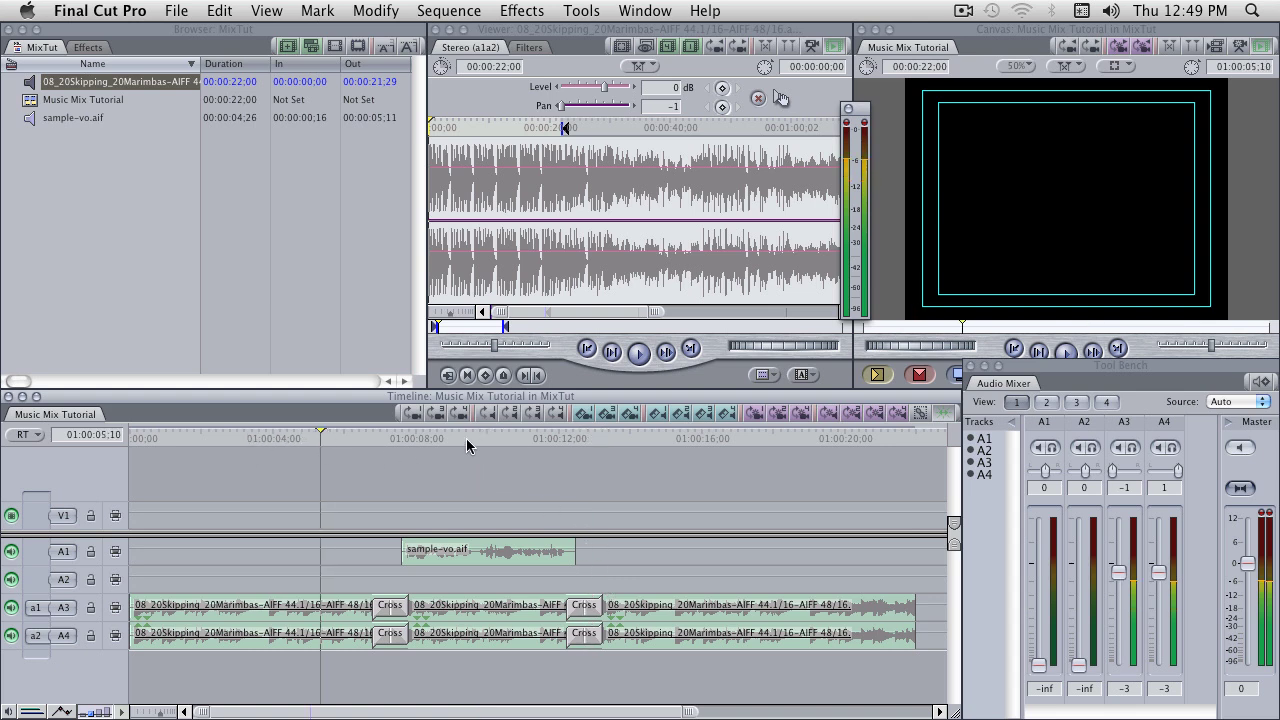
key(Home)
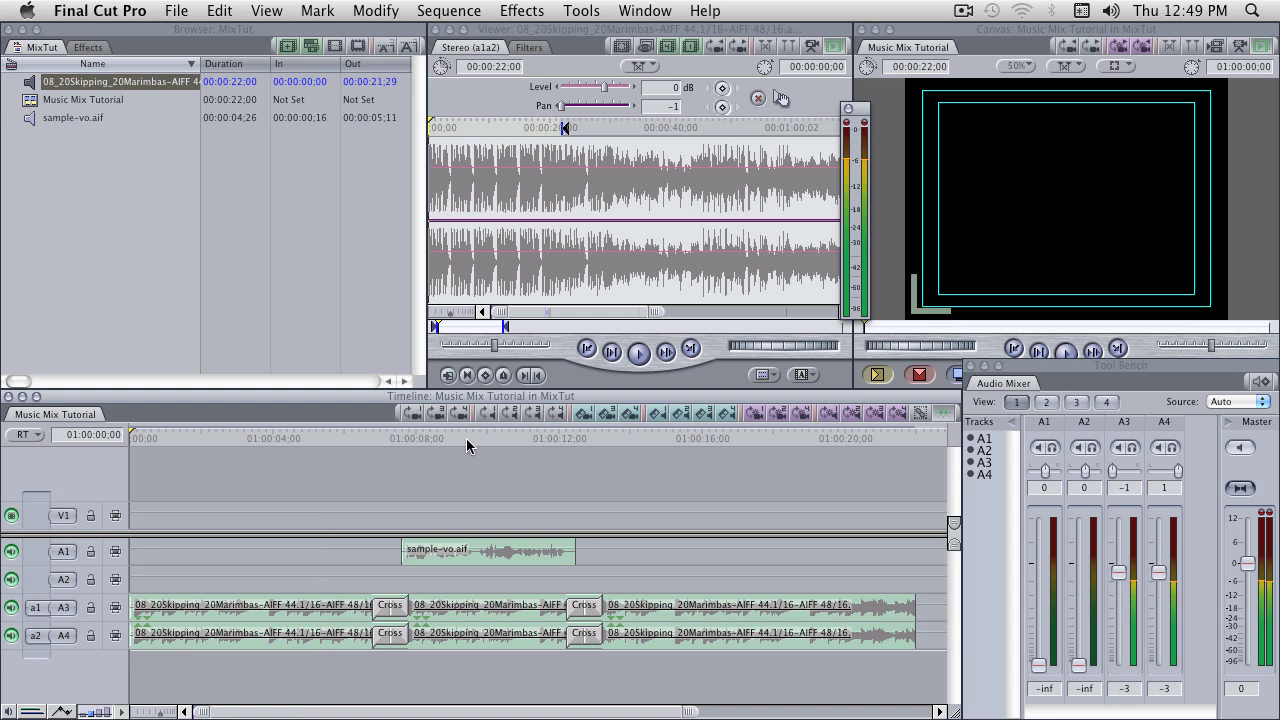
key(space)
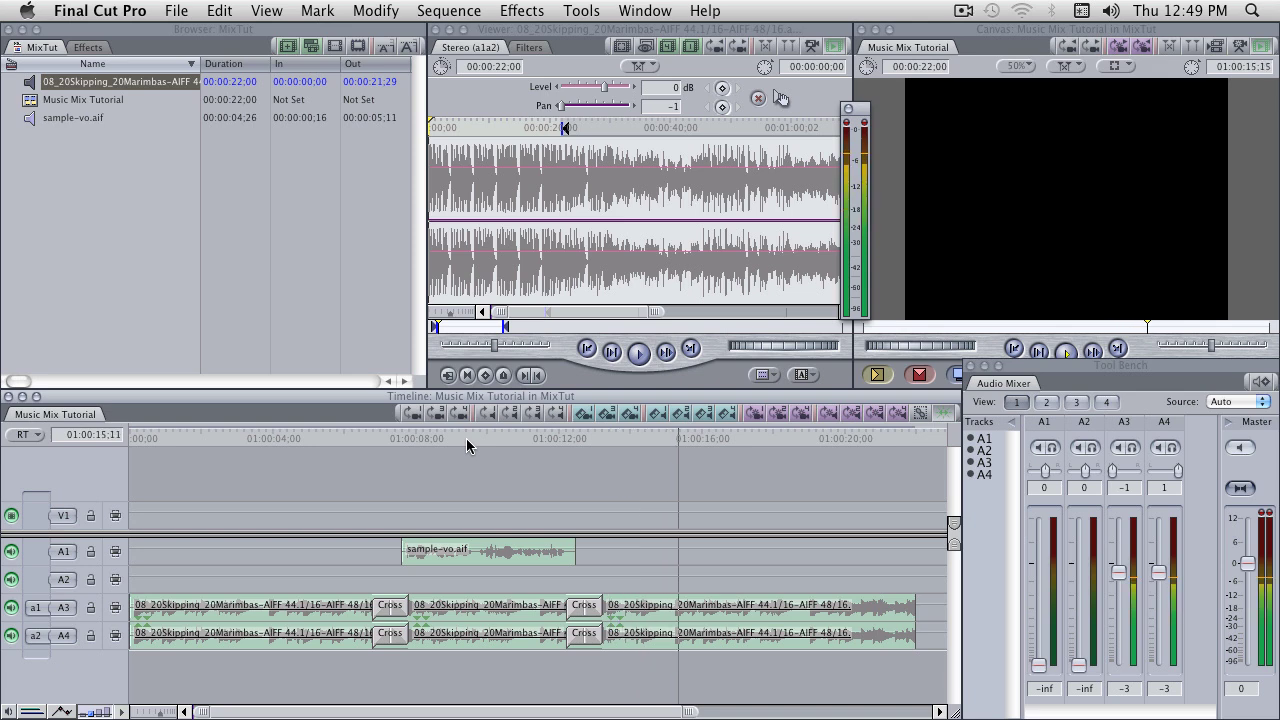
key(space)
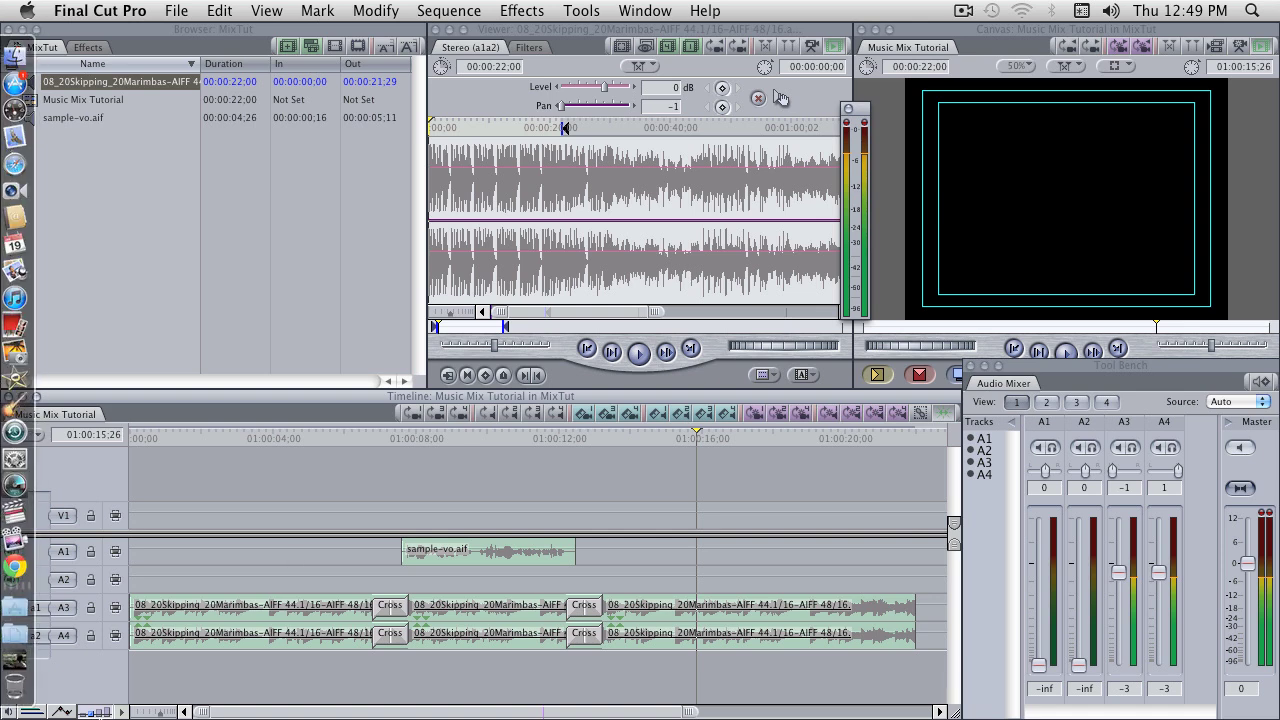
- With clip overlays shown, drag the middle Marimbas clip's level line lower, then hide overlays
click(63, 712)
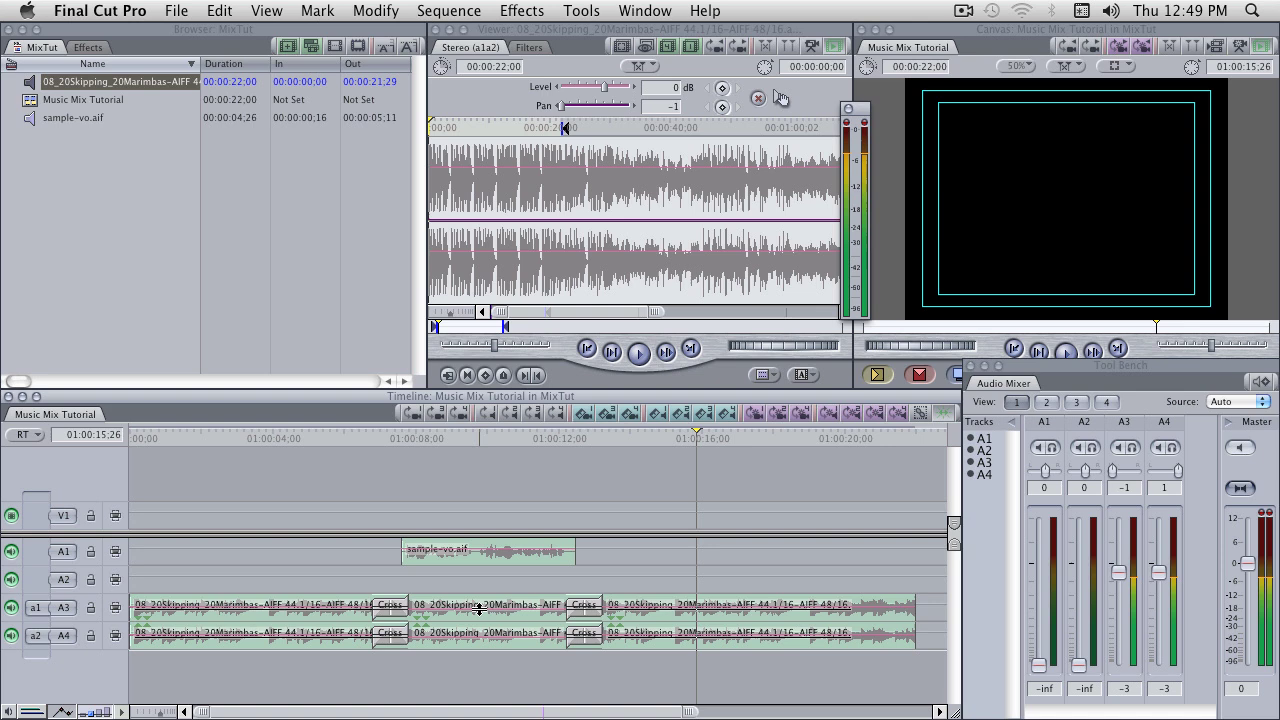
click(67, 712)
drag(487, 607, 491, 623)
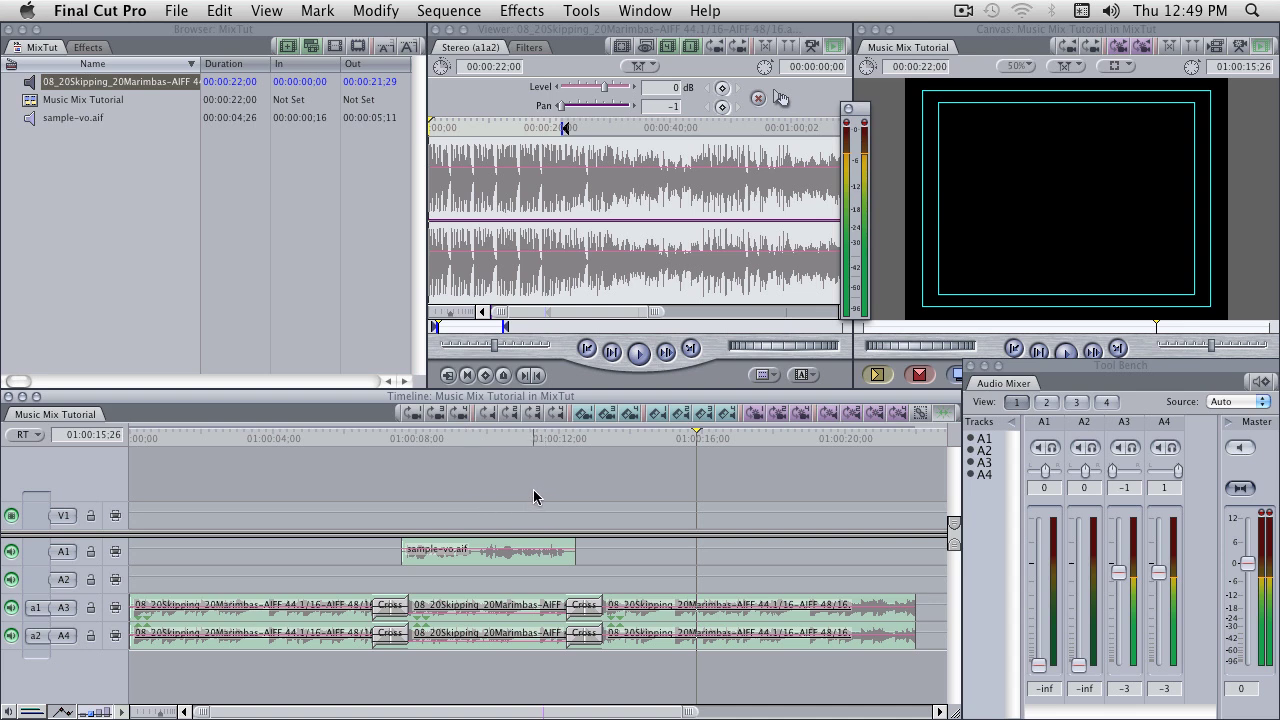
click(62, 712)
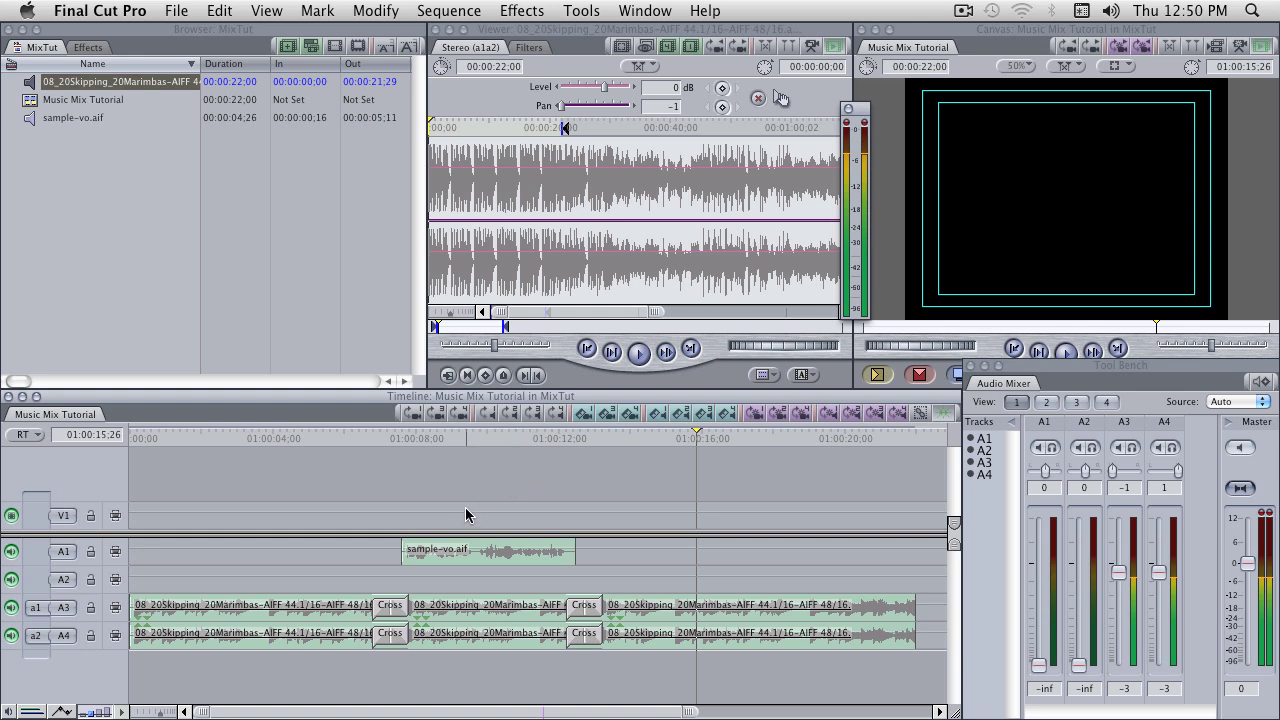
- Drag sample-vo.aif on A1 left to about 01:00:04:00 and park the playhead at its start
drag(508, 553, 385, 553)
click(515, 484)
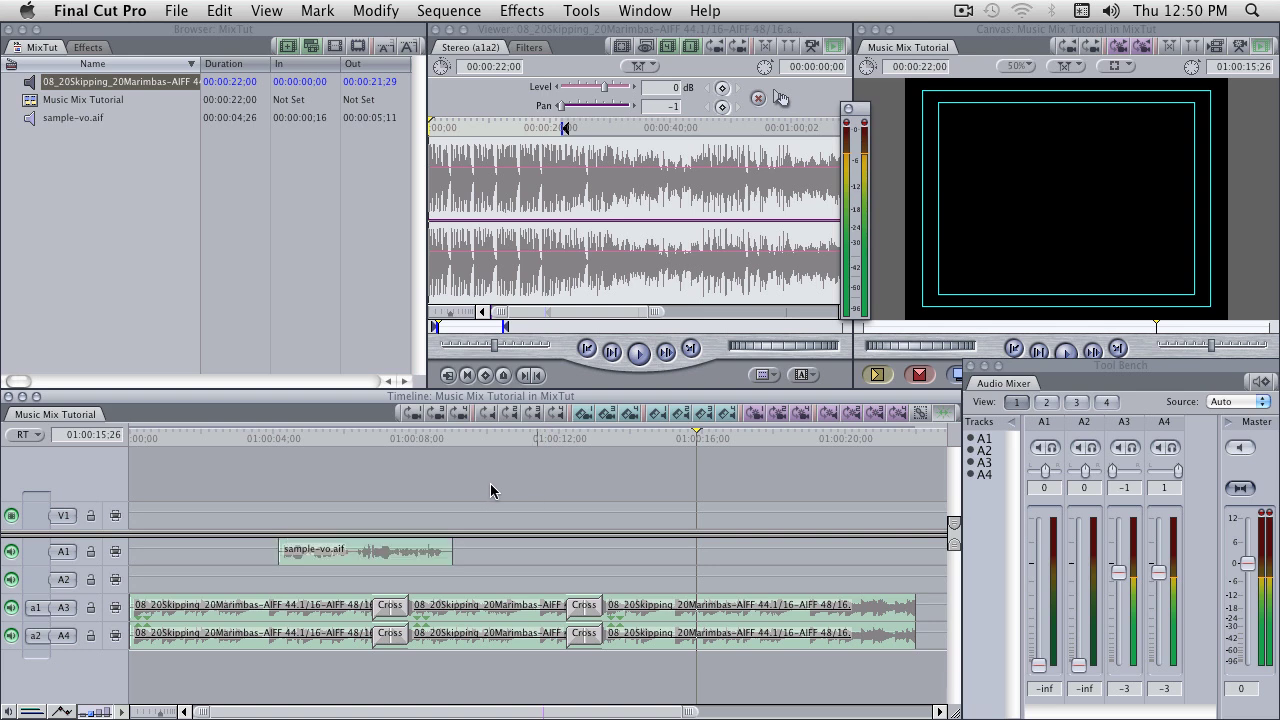
click(518, 437)
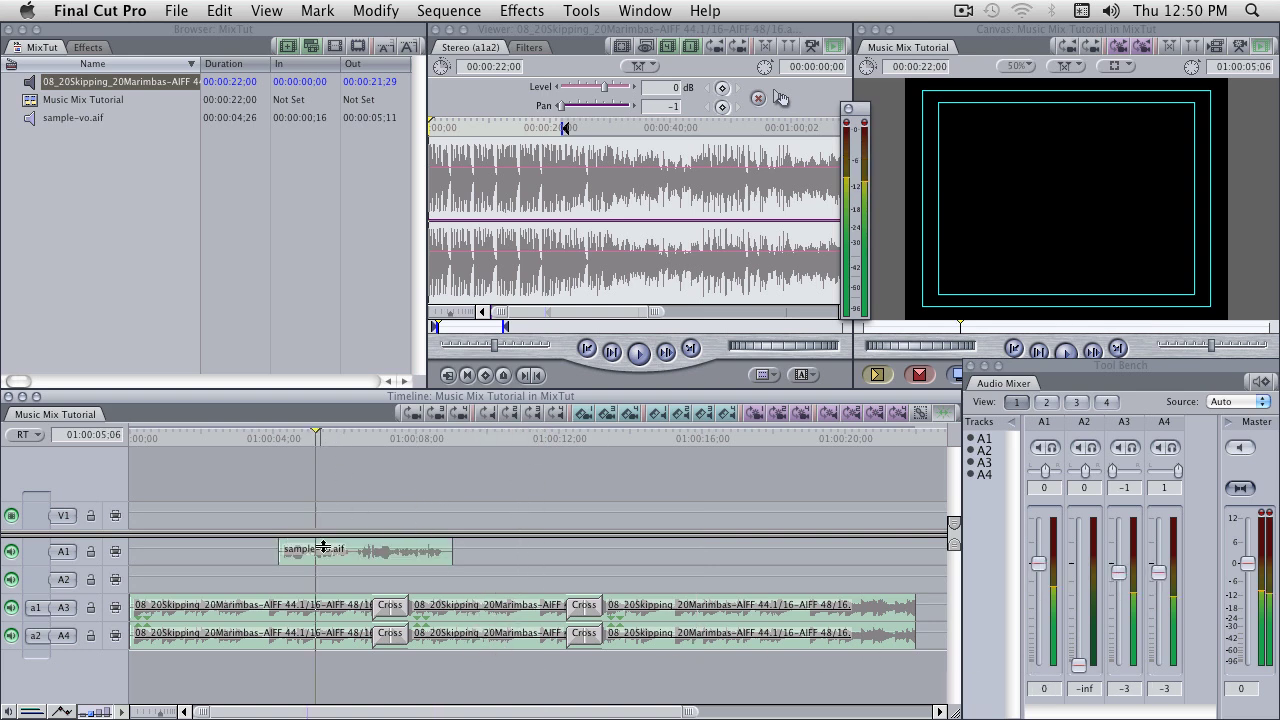
click(315, 437)
- Roll the first crossfade 13 frames earlier and the second to the voice-over's end, then play from the start
drag(388, 608, 268, 608)
drag(584, 607, 464, 608)
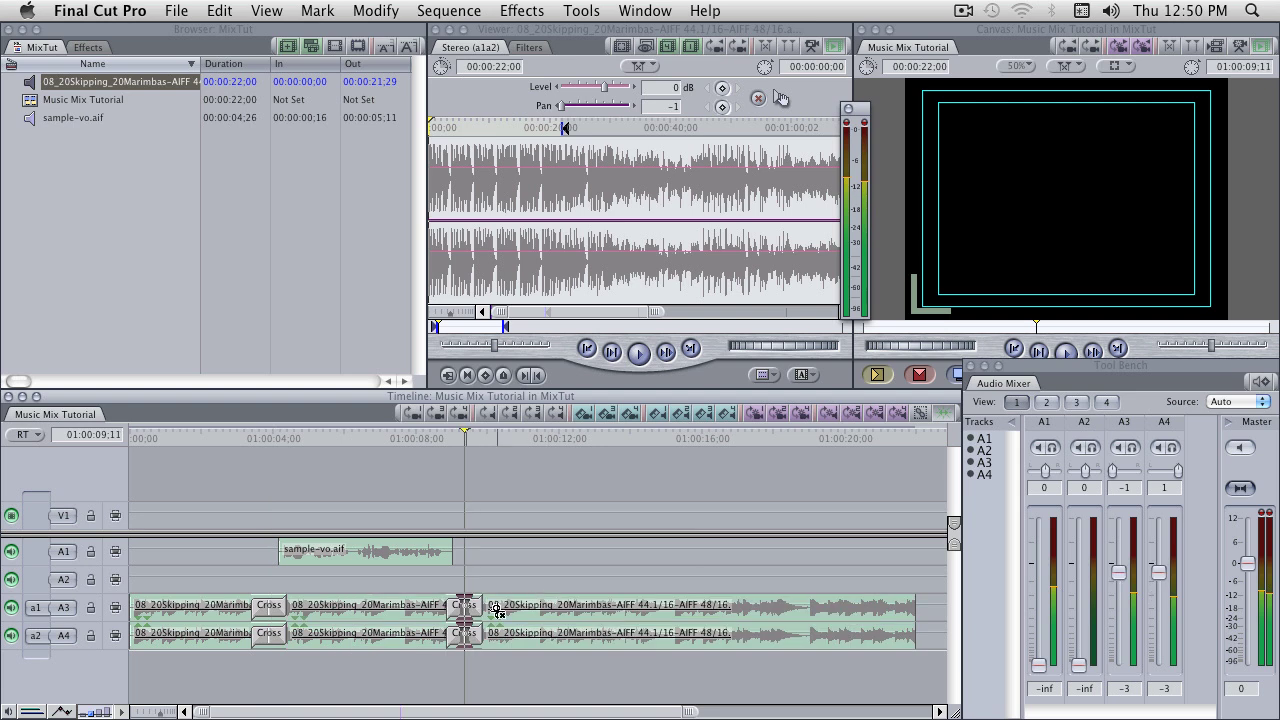
click(214, 438)
key(Home)
click(329, 503)
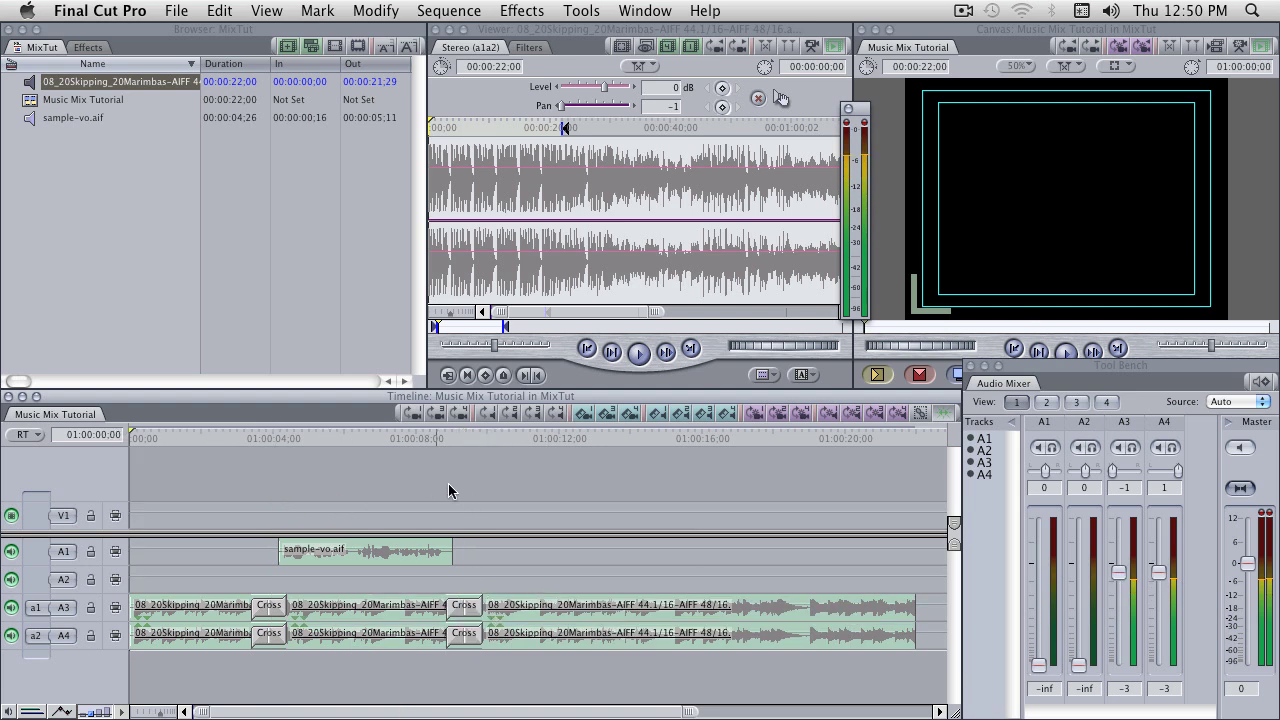
key(space)
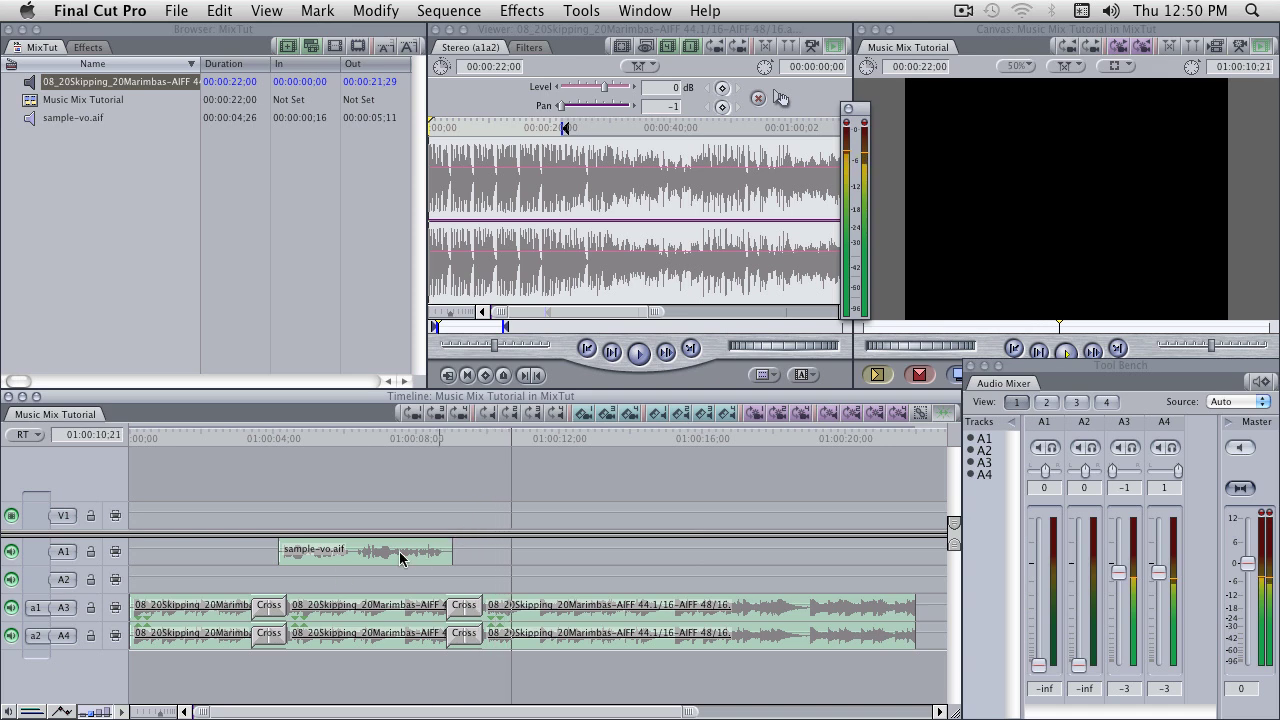
- Roll the first crossfaded edit 7 frames earlier, just before the voice-over starts
key(space)
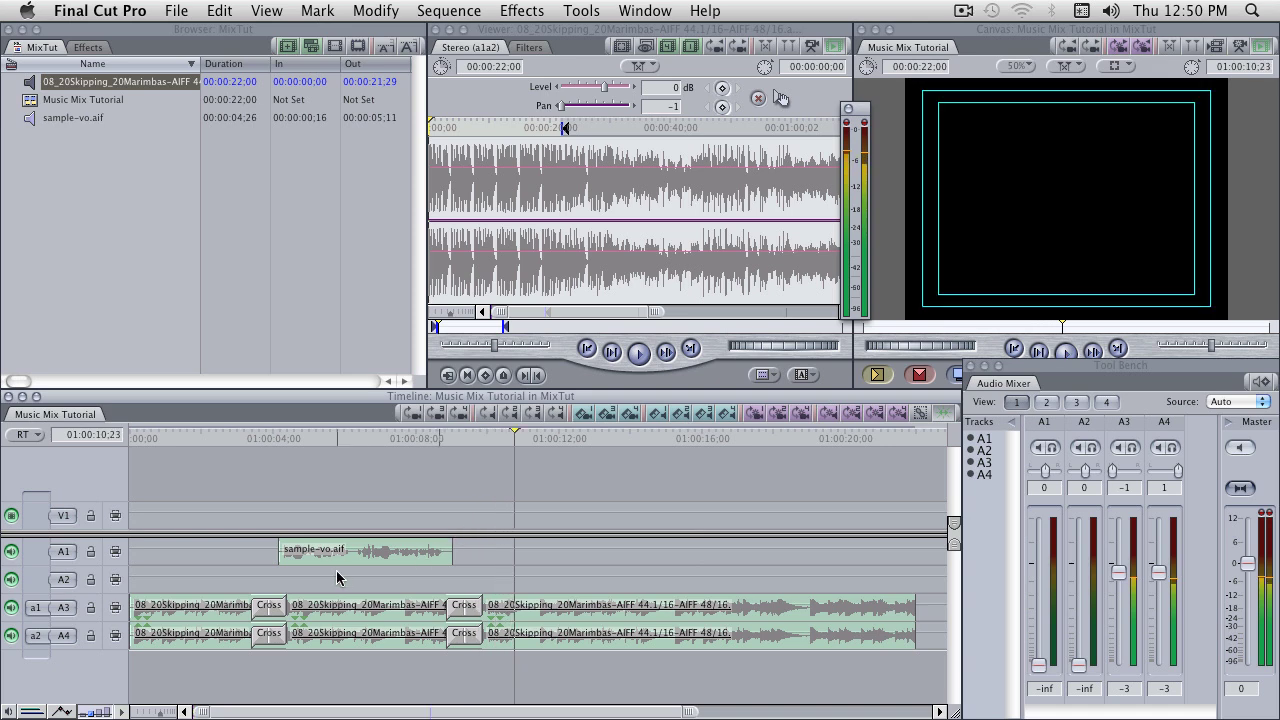
double_click(267, 610)
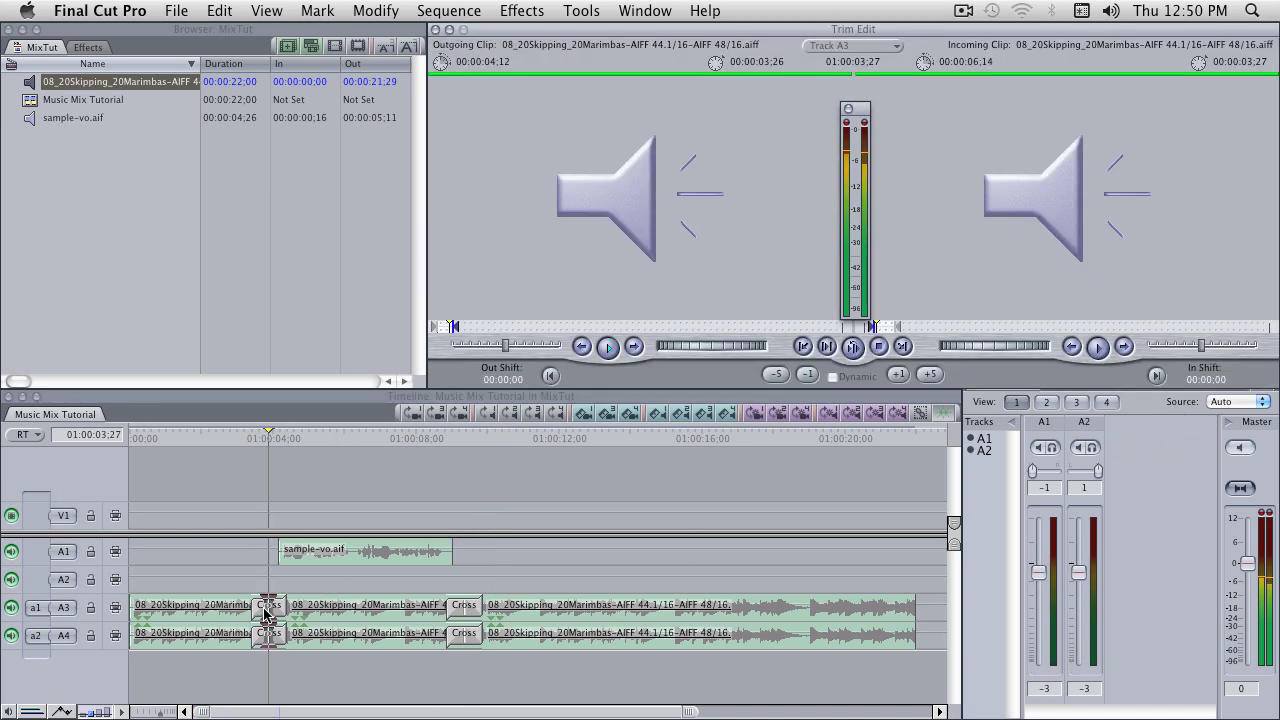
click(300, 683)
drag(267, 606, 259, 607)
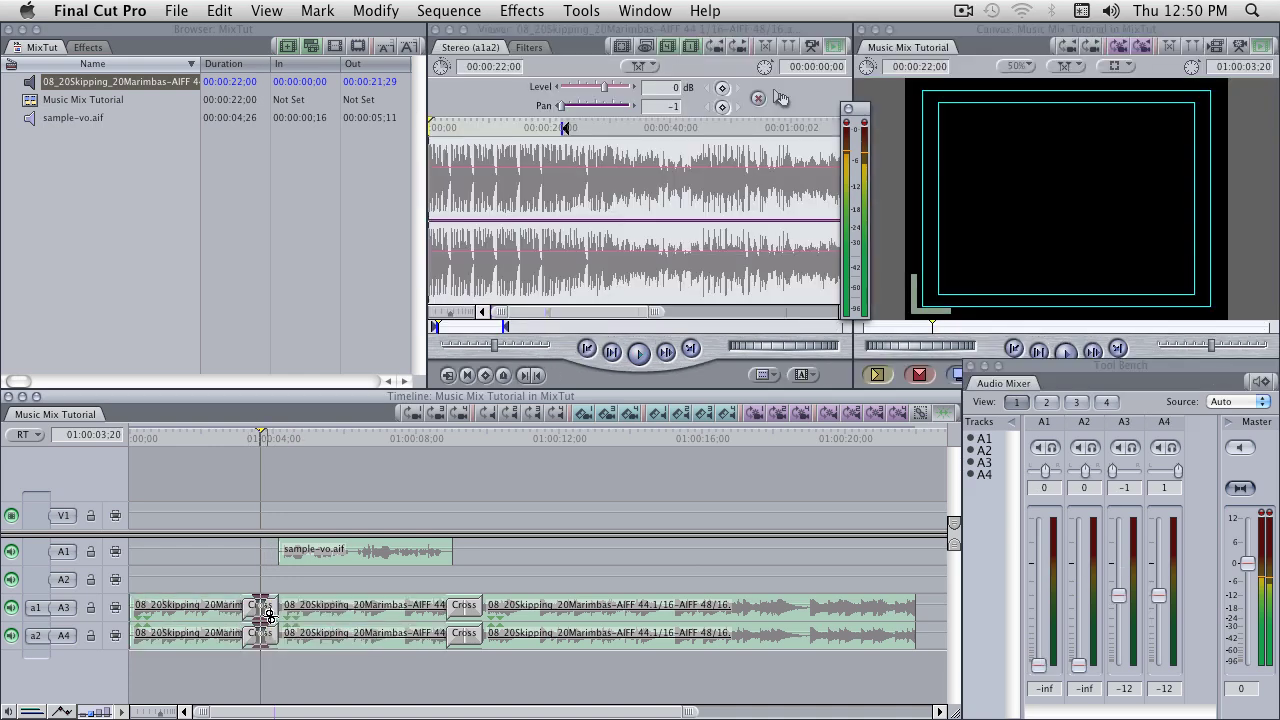
click(238, 492)
- Play the sequence from the start to review the adjusted crossfade
key(Home)
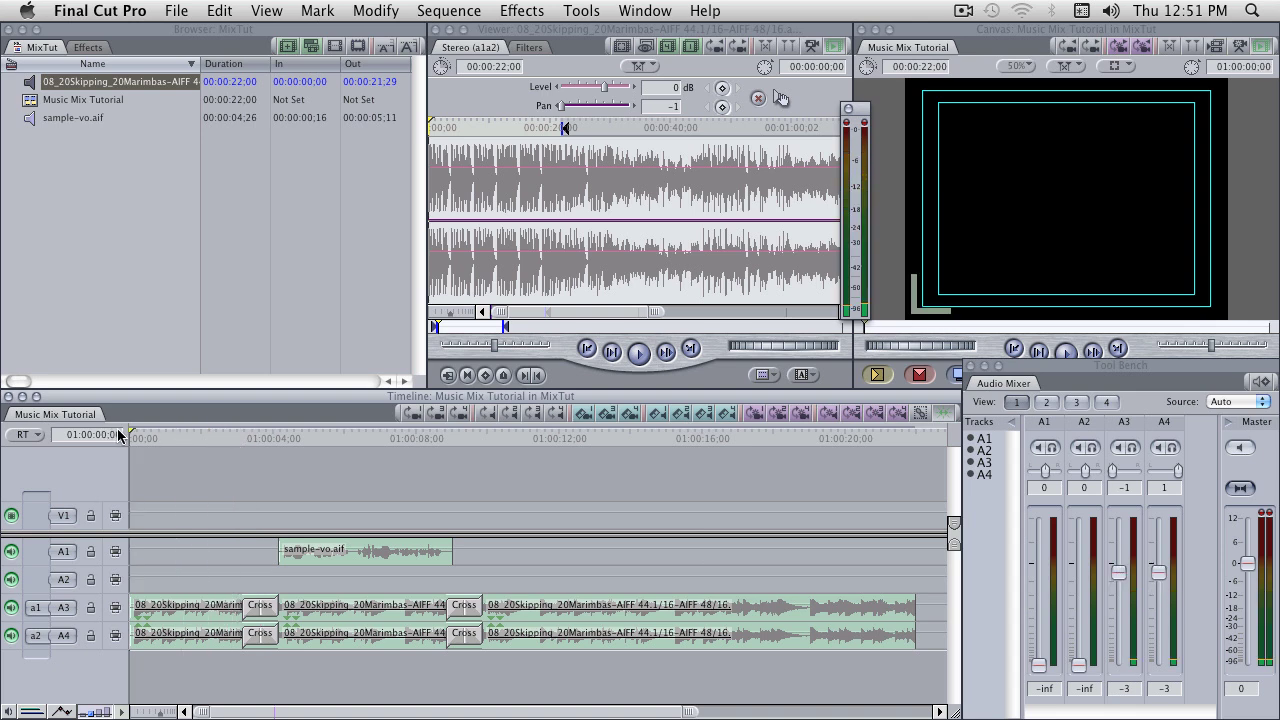
key(space)
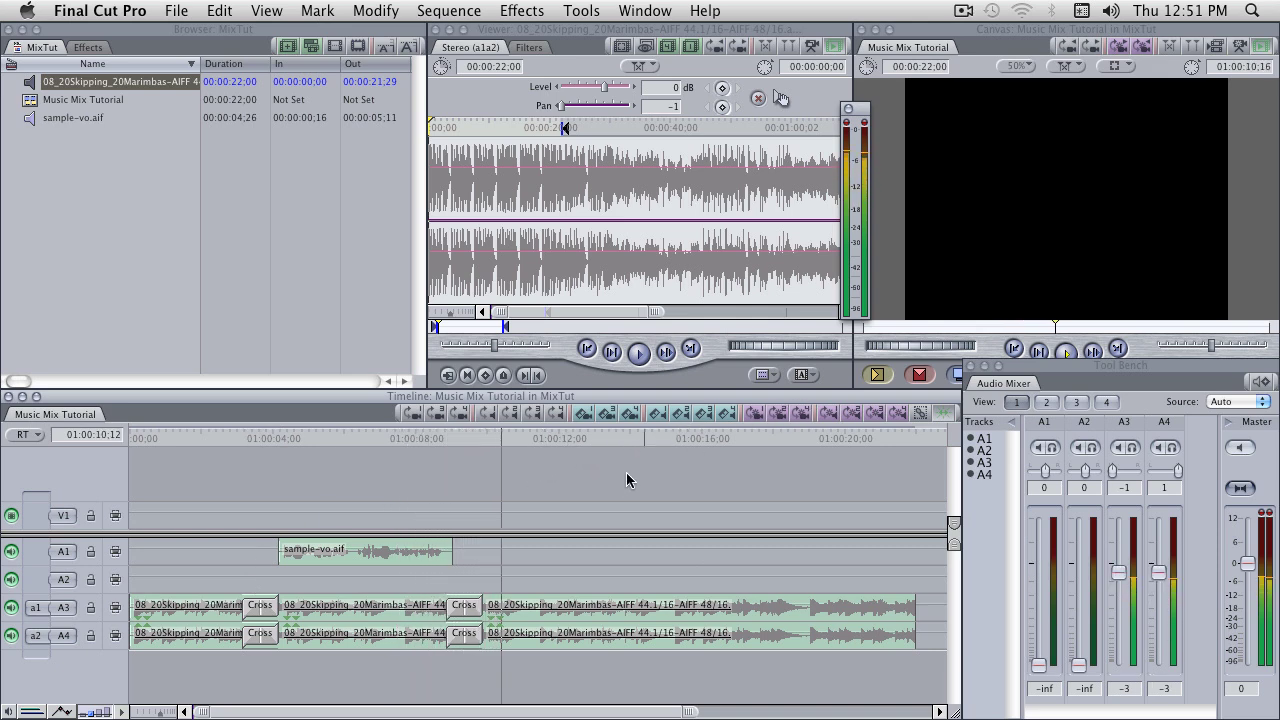
key(space)
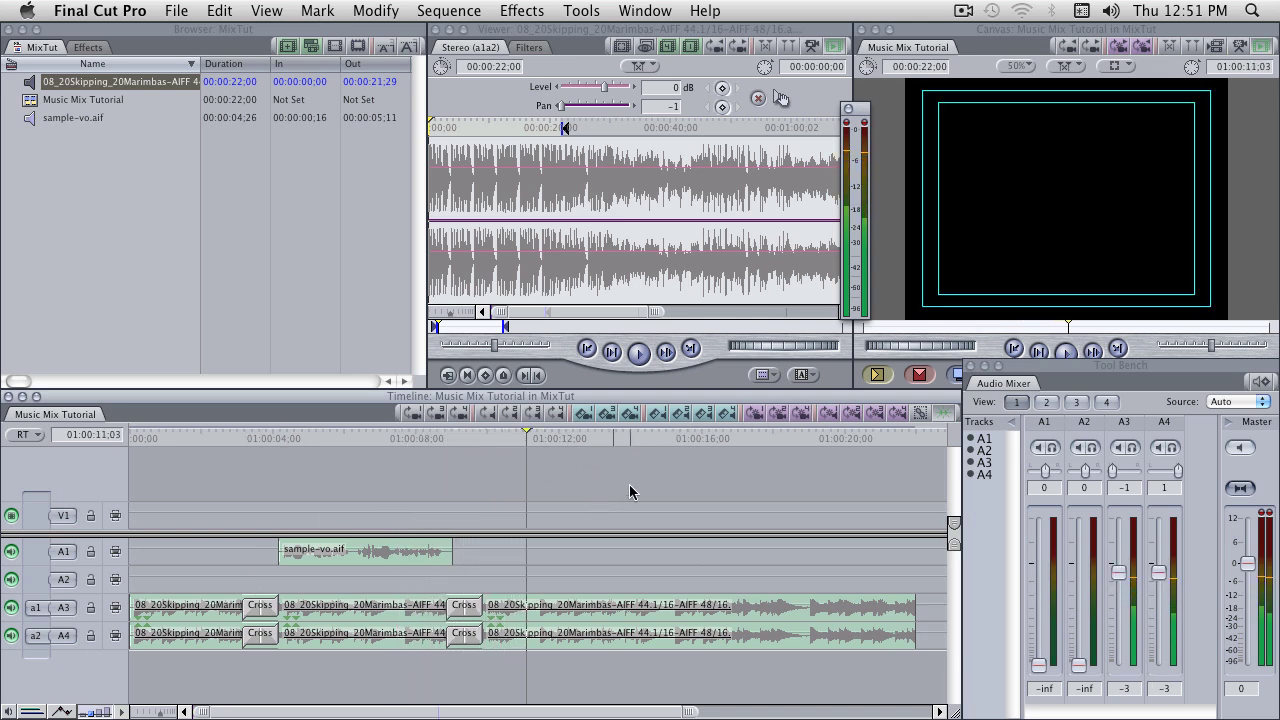